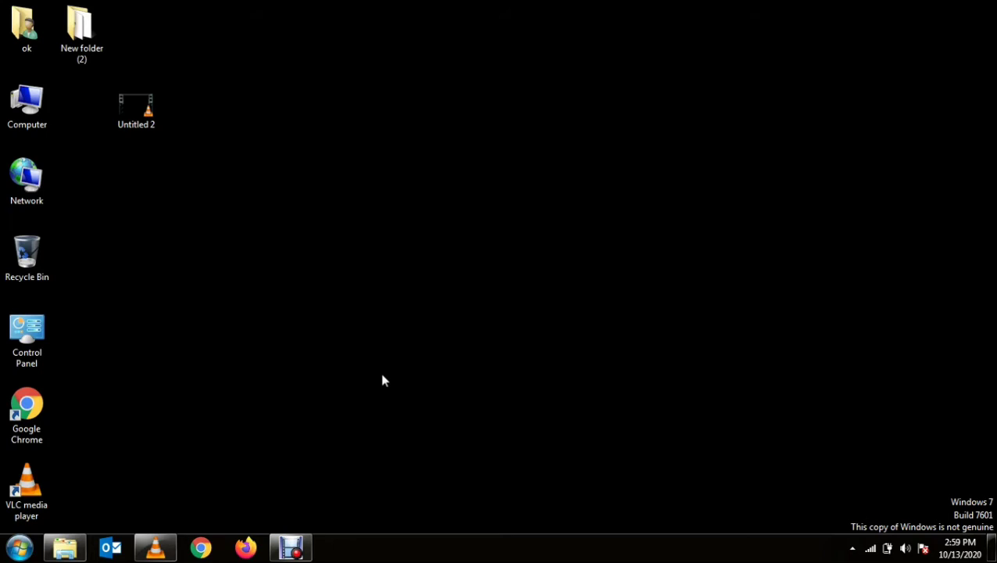
Step: Launch Microsoft Excel 2010 from the Start menu's Microsoft Office program group
left_click(29, 547)
left_click(76, 481)
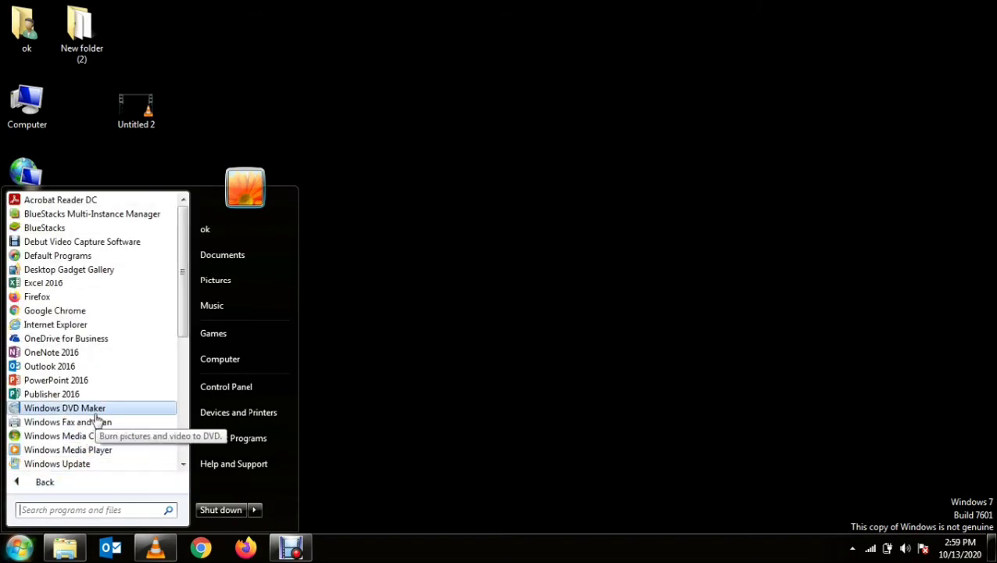
scroll(97, 422, "down", 1)
scroll(97, 421, "down", 2)
scroll(97, 421, "down", 1)
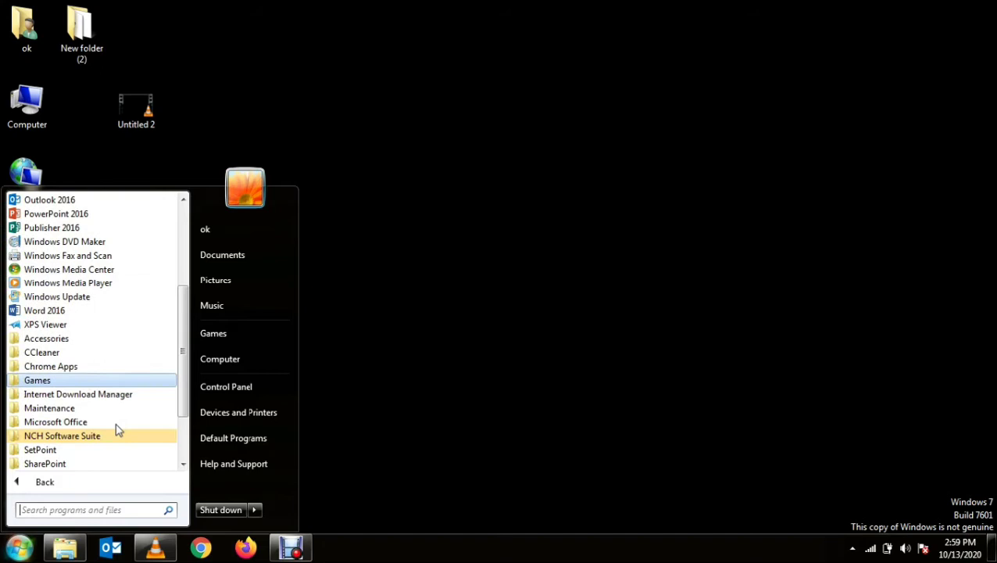
left_click(106, 419)
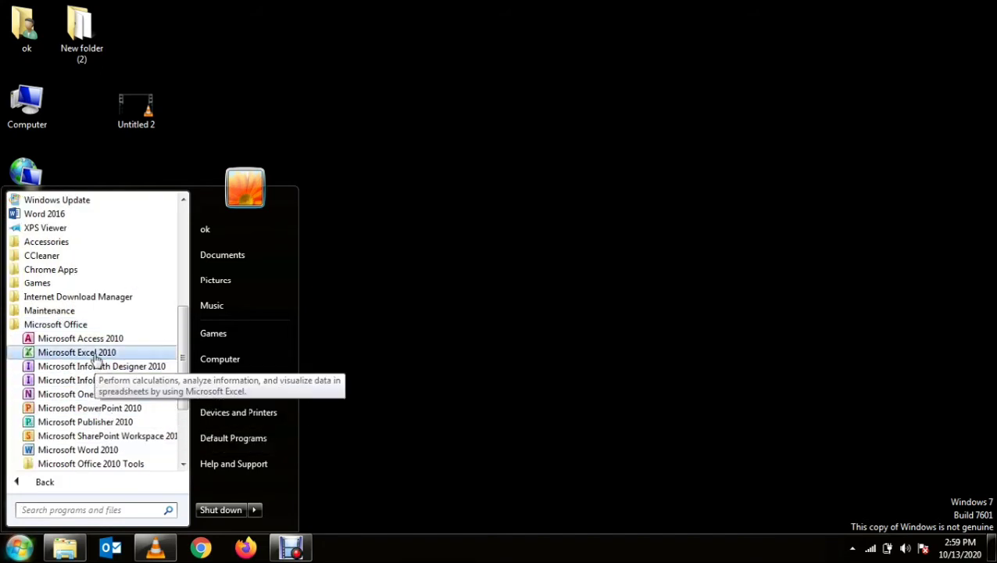
scroll(96, 358, "down", 1)
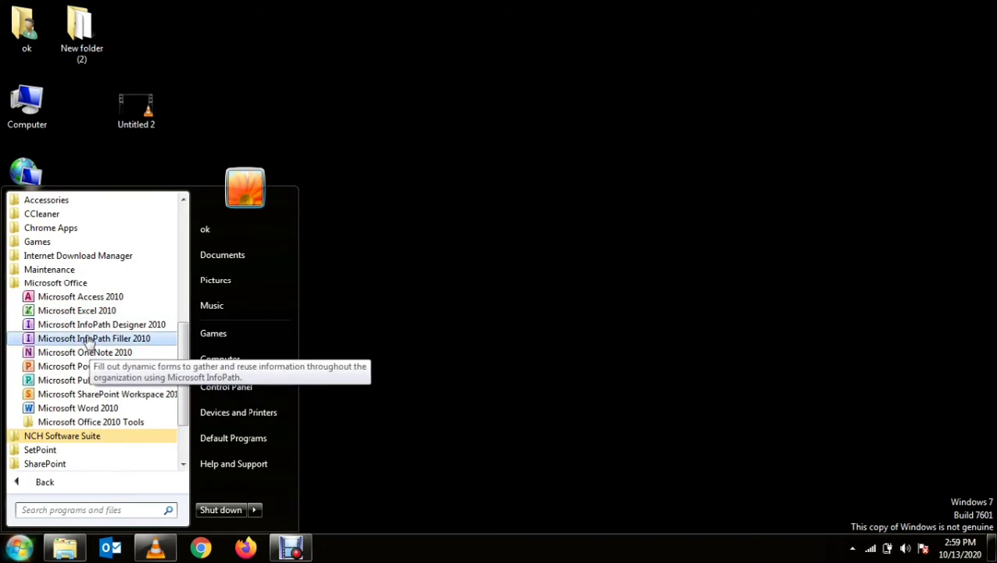
left_click(92, 312)
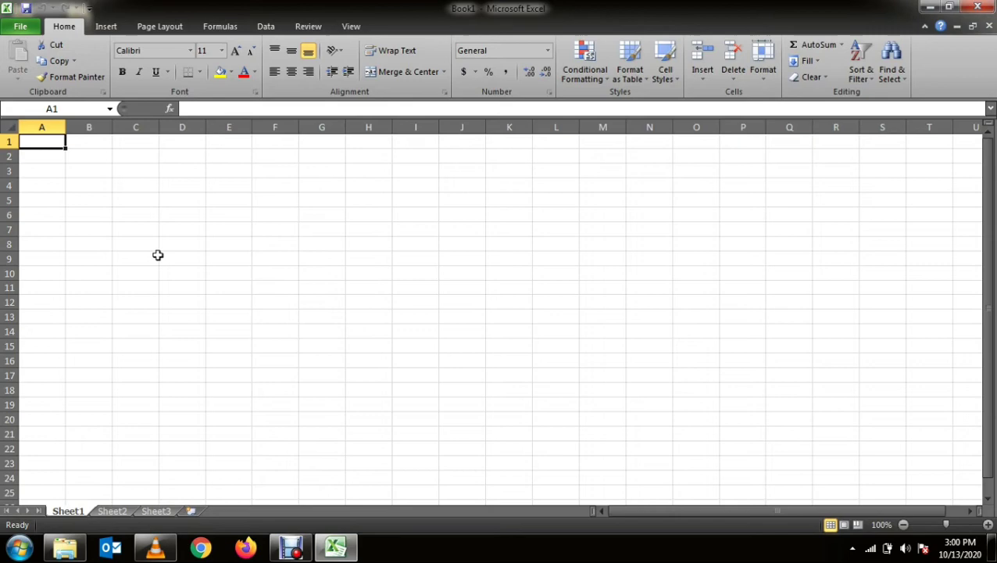
Step: Enter the header 'date' in cell A3
left_click(81, 182)
left_click(75, 168)
left_click(47, 174)
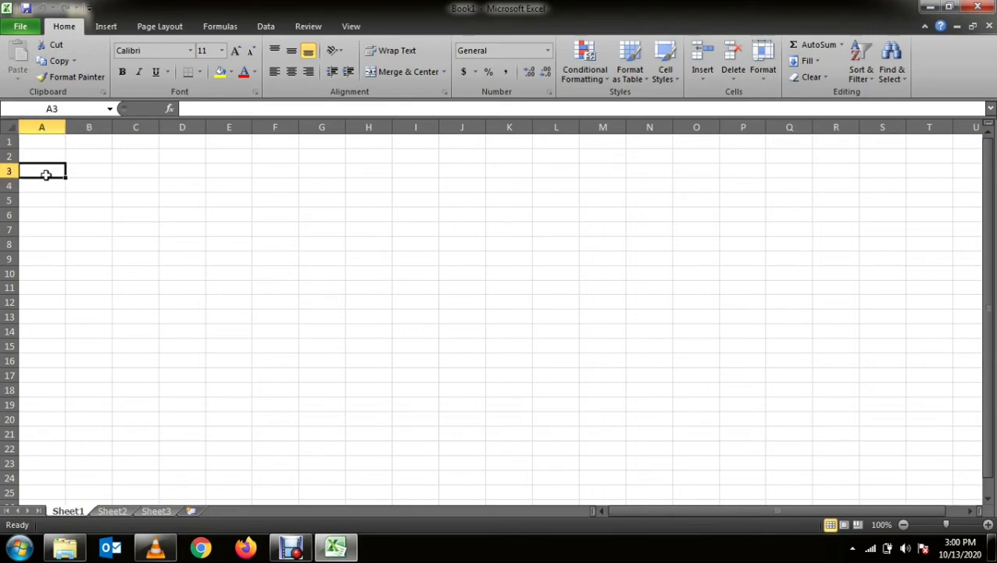
type("date")
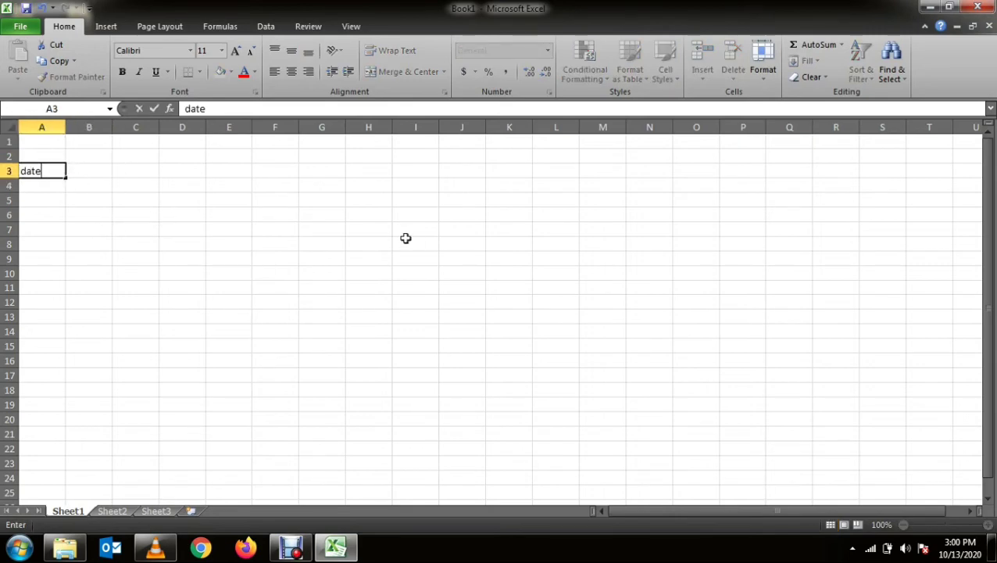
key("Return")
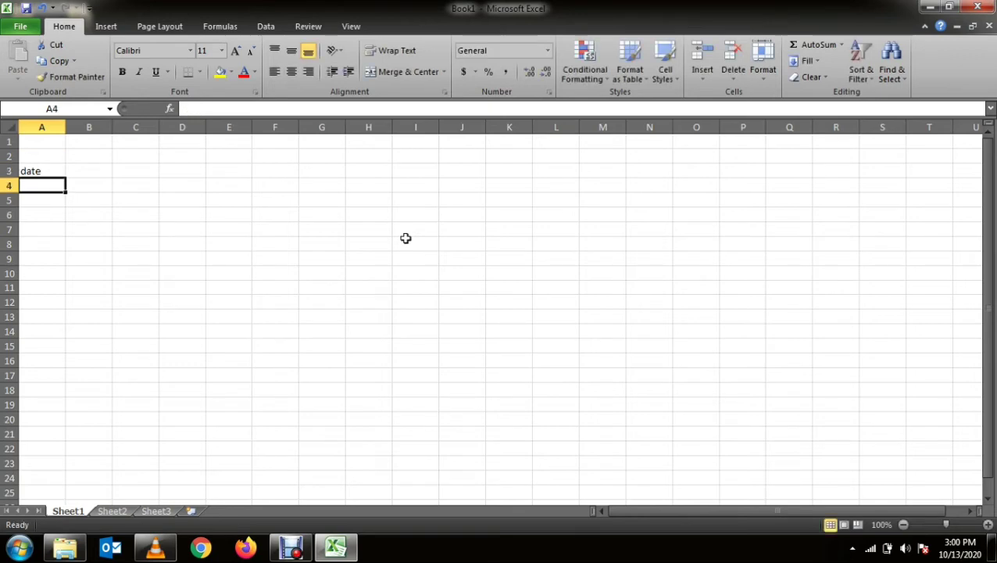
Step: Add the headers 'cash in hand' in B3 and 'expenses' in D3
left_click(108, 176)
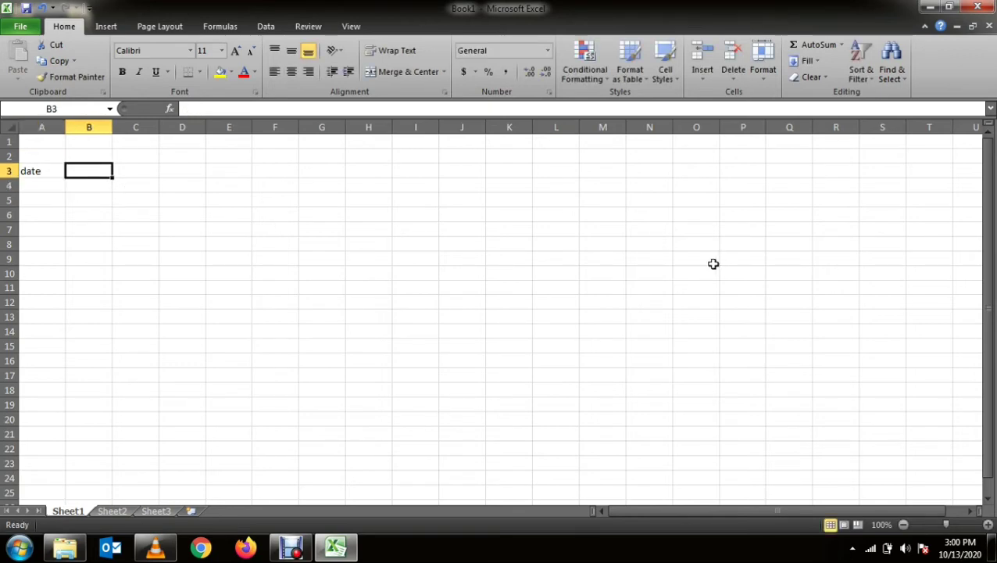
type("e")
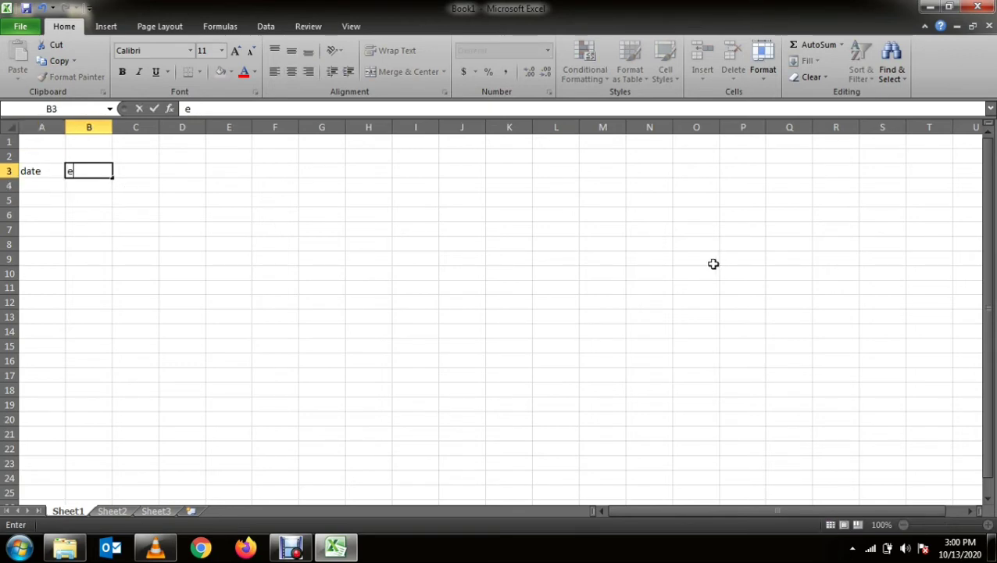
type("xpeses")
key("BackSpace")
key("BackSpace")
key("BackSpace")
key("BackSpace")
key("BackSpace")
key("BackSpace")
key("BackSpace")
type("cash")
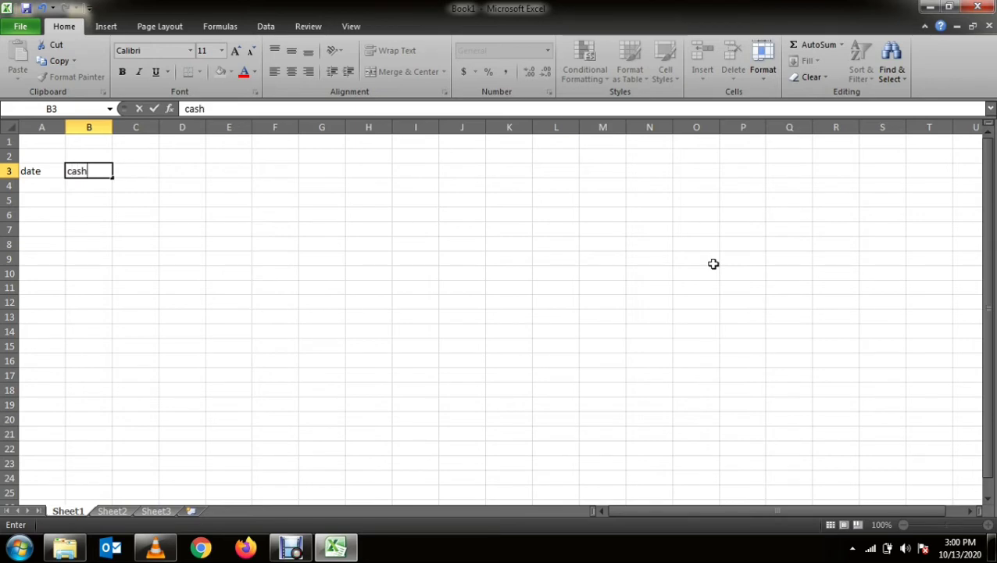
type(" in hand")
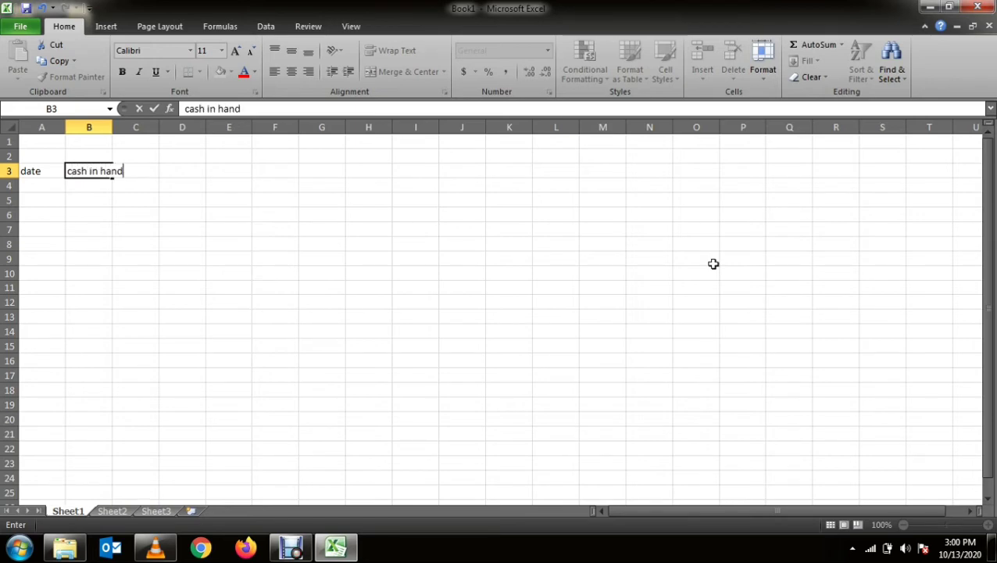
key("Return")
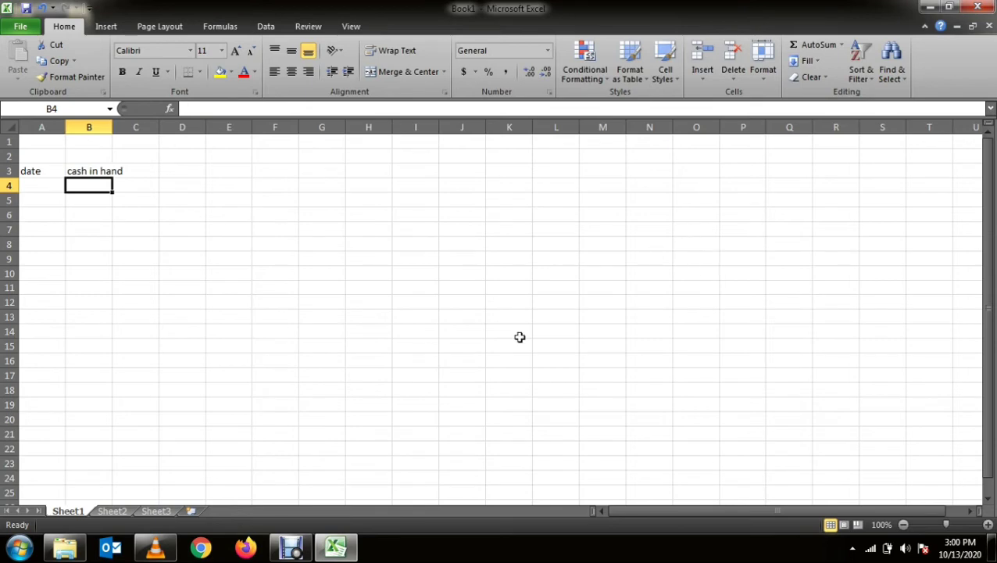
left_click(147, 172)
left_click(179, 172)
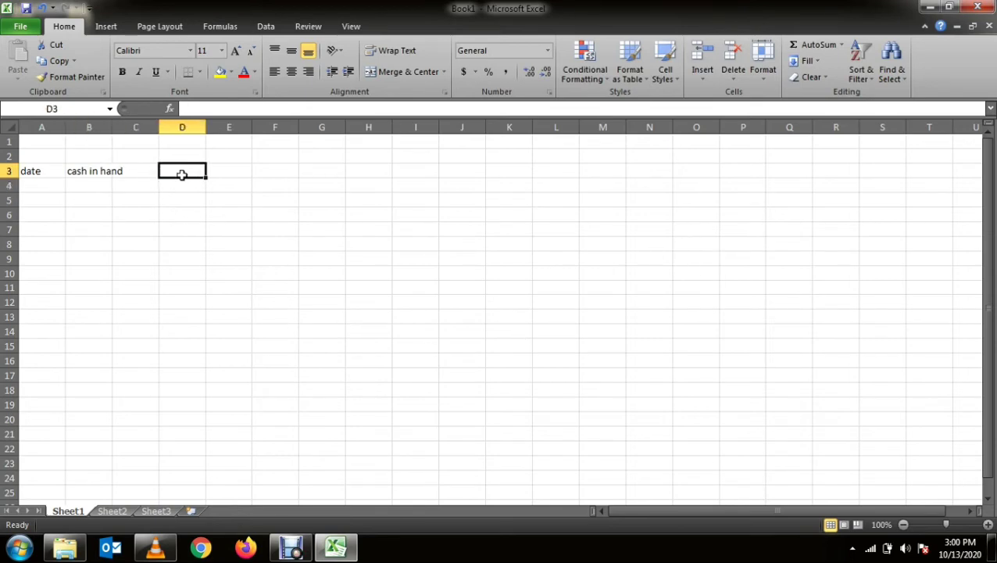
type("e")
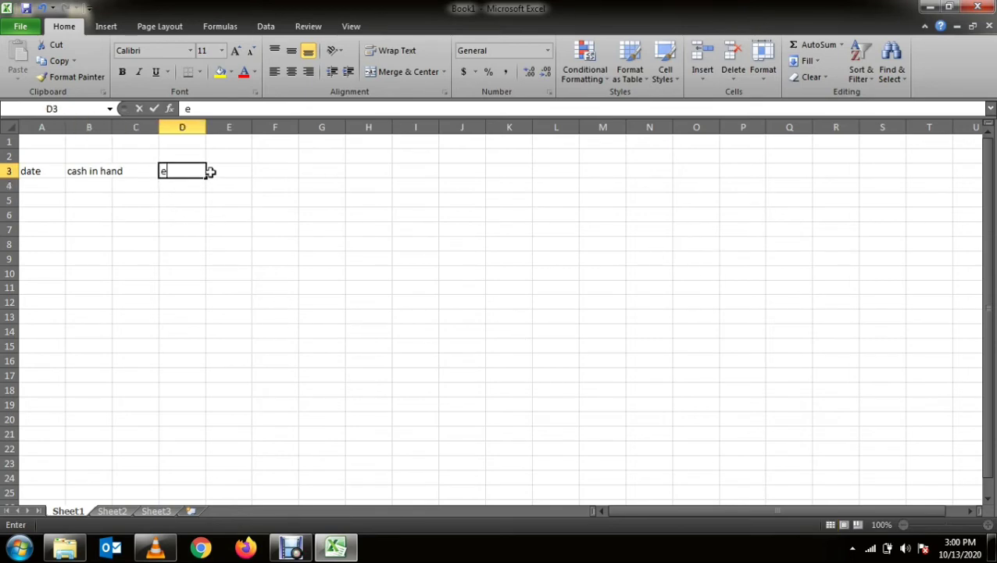
type("xpenses")
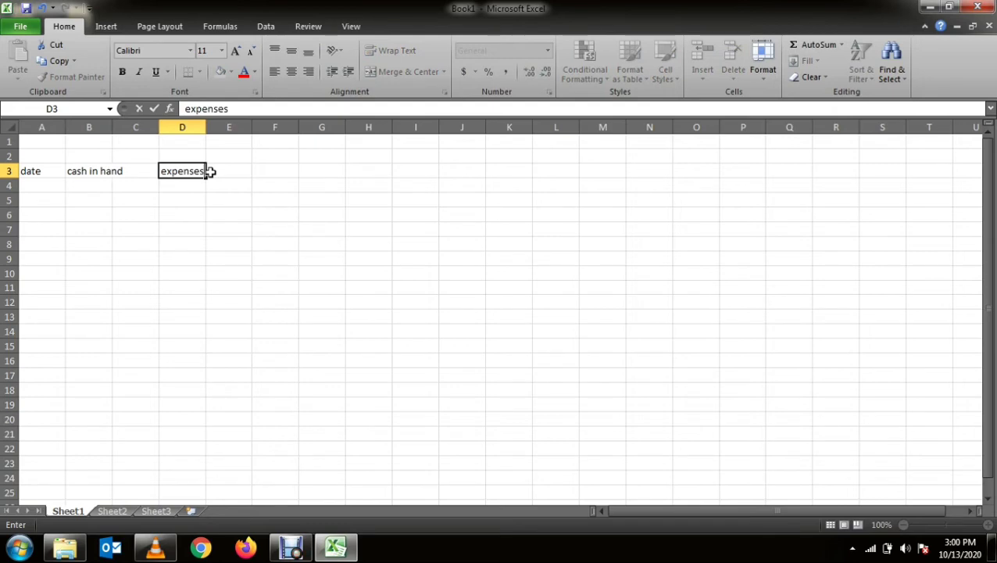
key("Return")
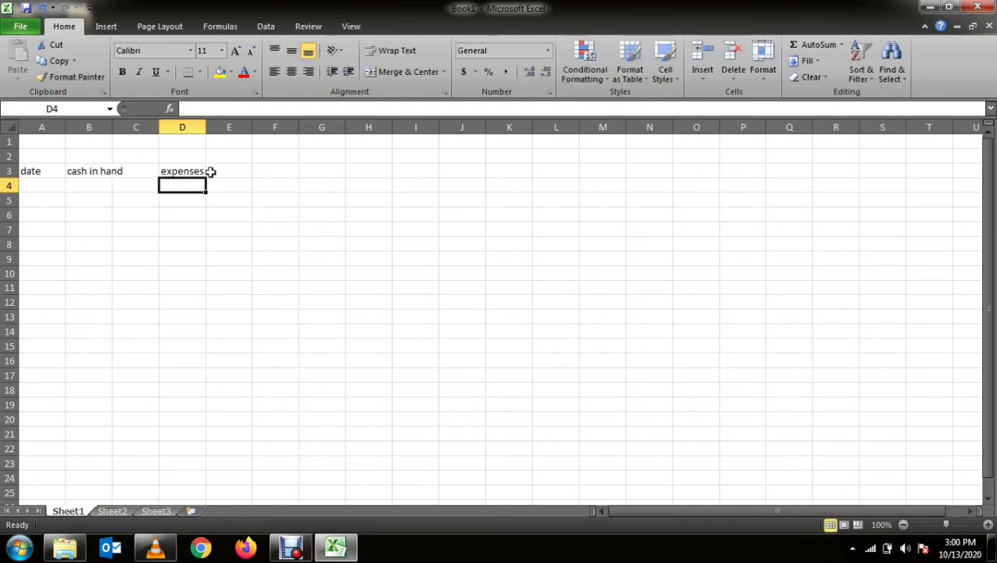
Step: Enter the date 13-10-2020 in A4, autofitting columns A and B
double_click(114, 127)
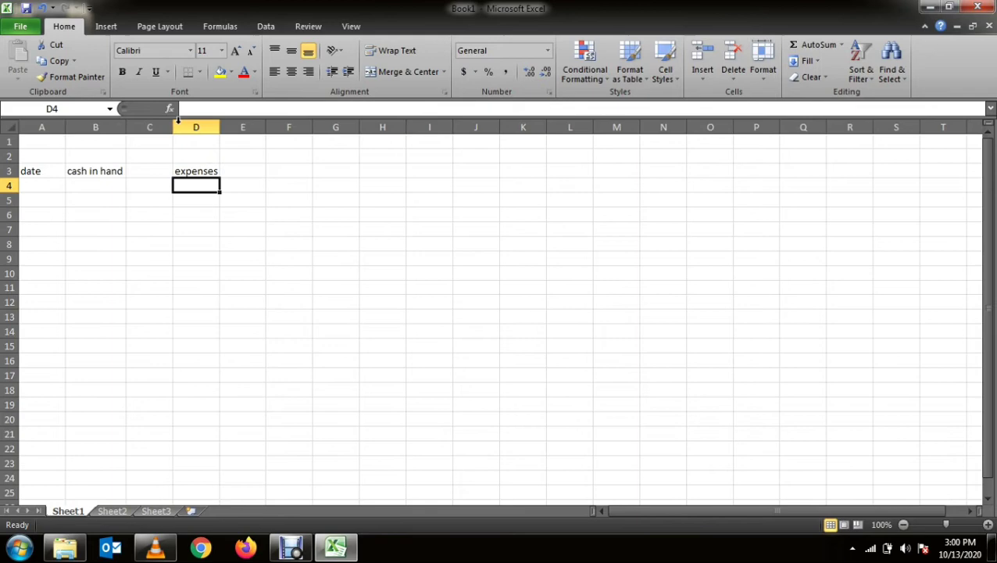
left_click(185, 287)
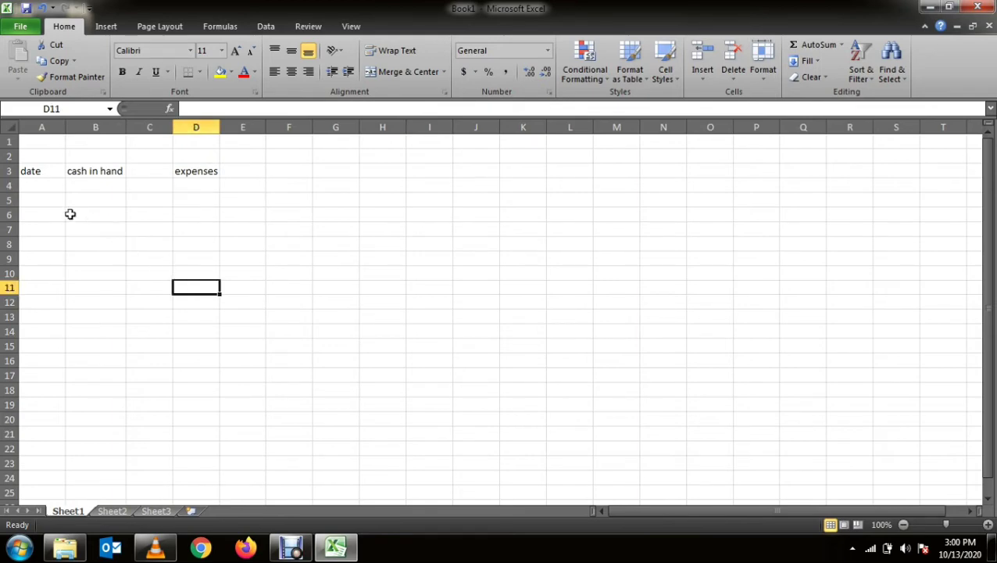
left_click(39, 186)
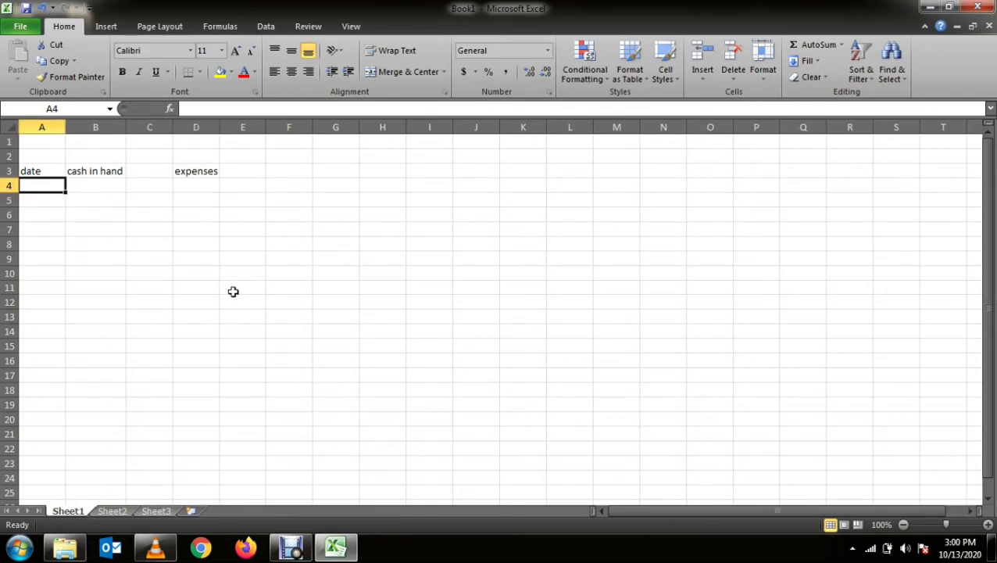
type("1")
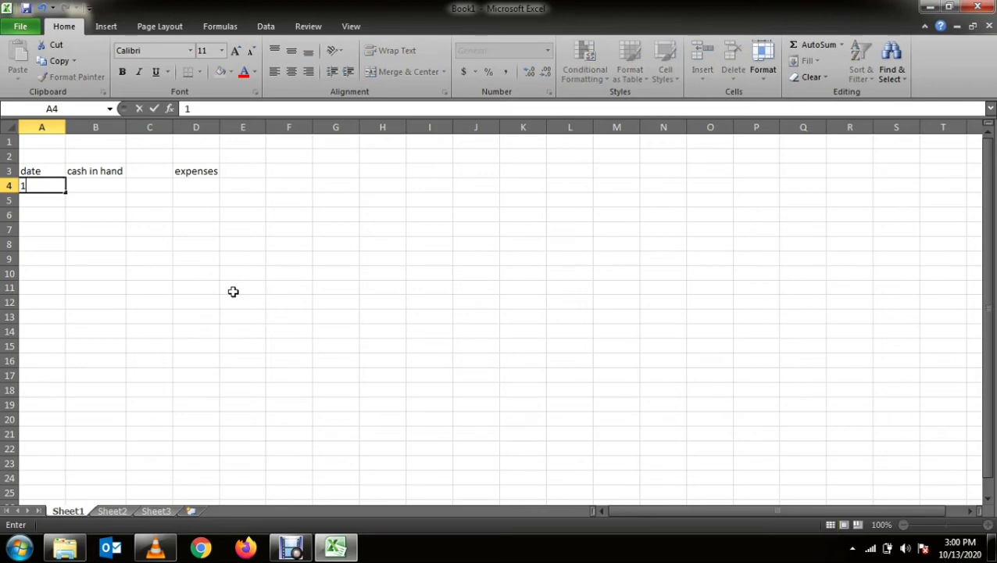
type("3-10-202")
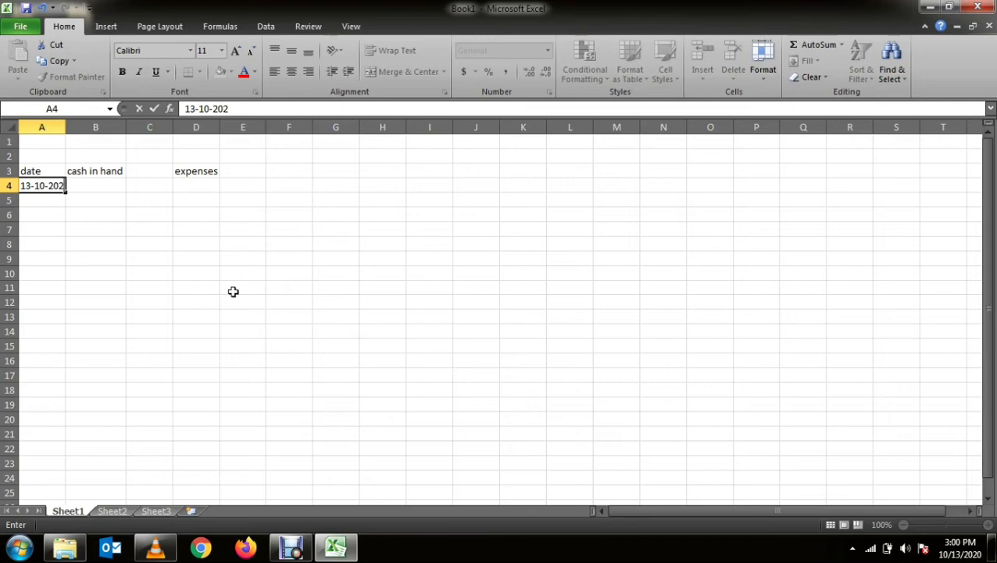
type("0")
left_click(163, 301)
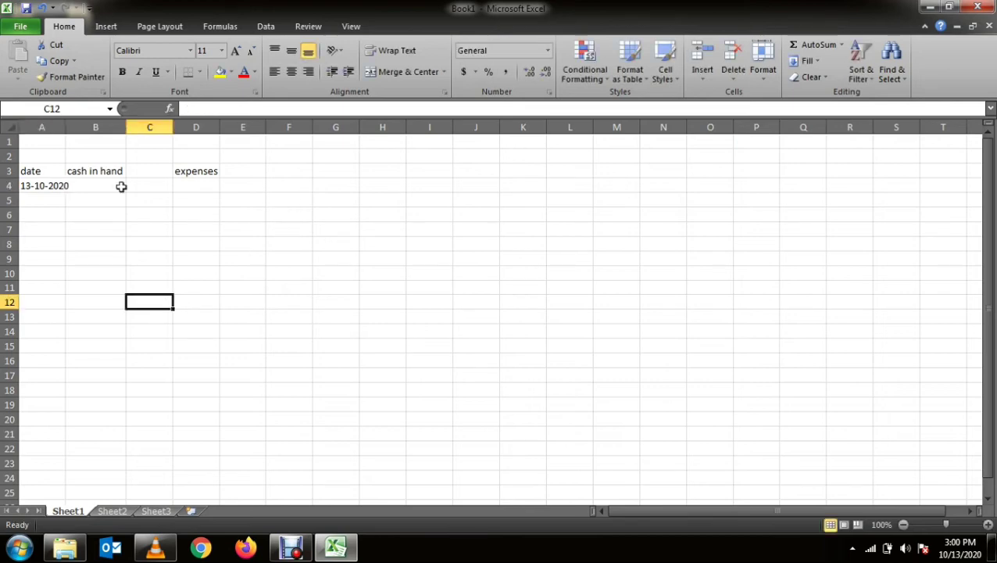
double_click(69, 119)
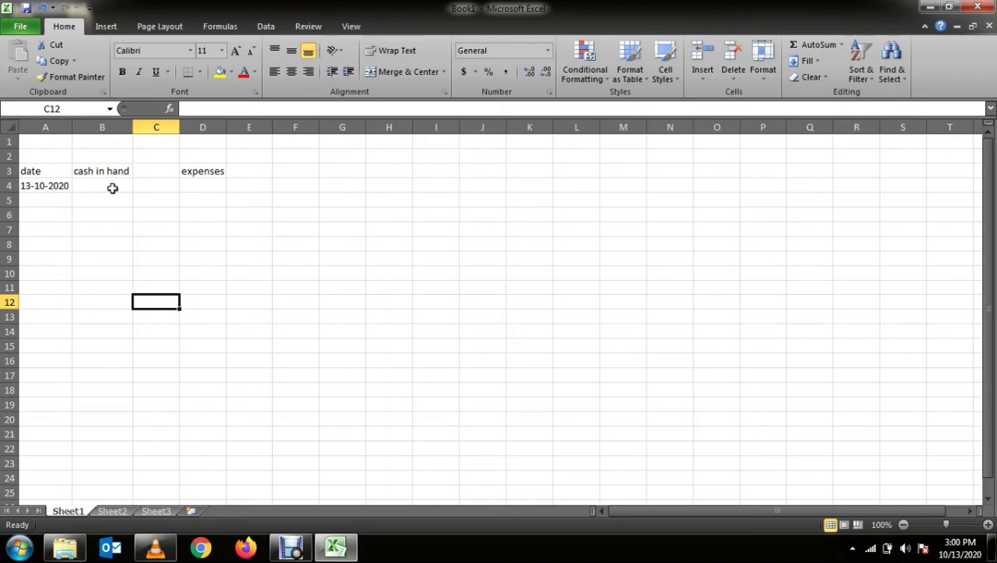
Step: Enter 500 as cash in hand in B4 and 125 as expenses in D4
left_click(113, 187)
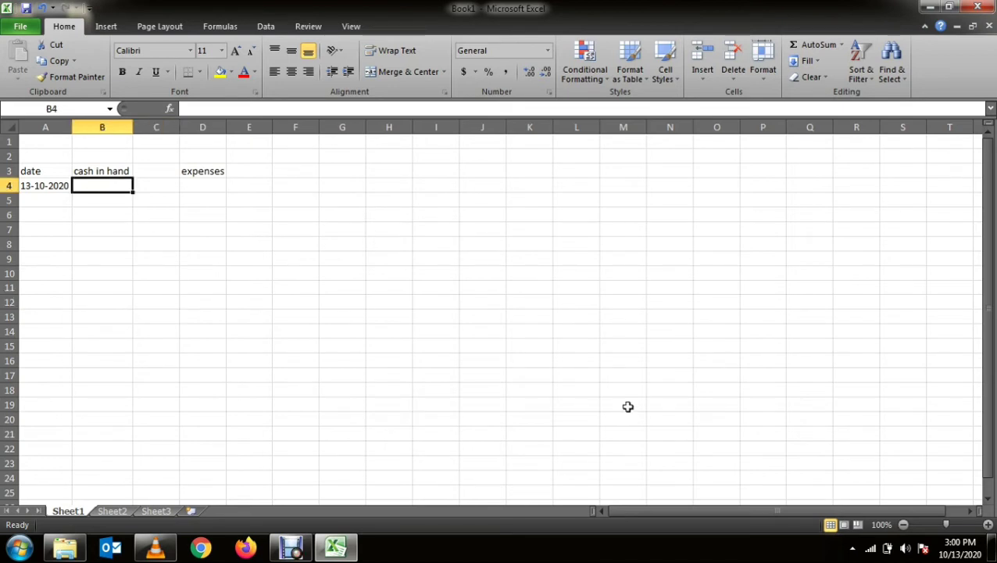
type("500")
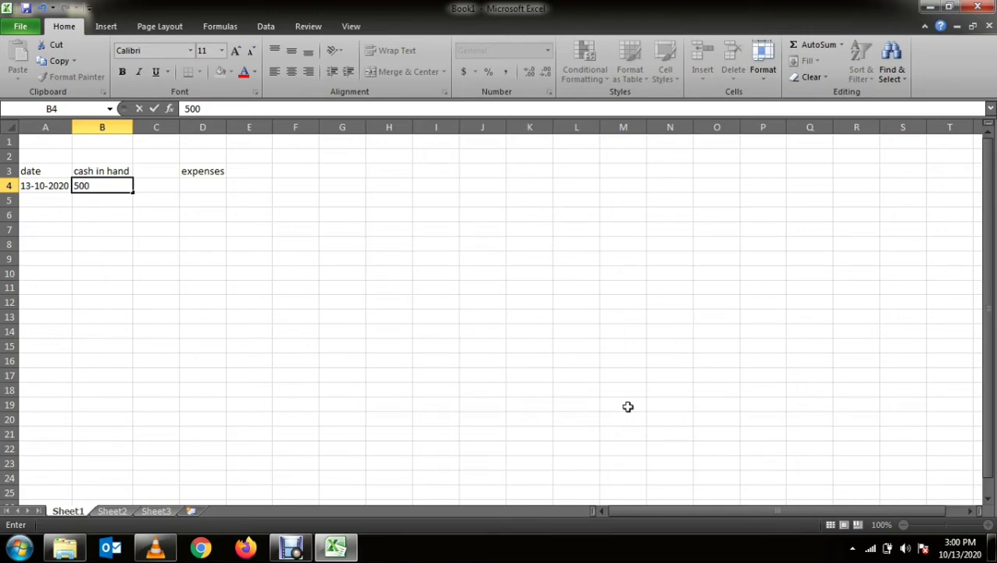
key("Return")
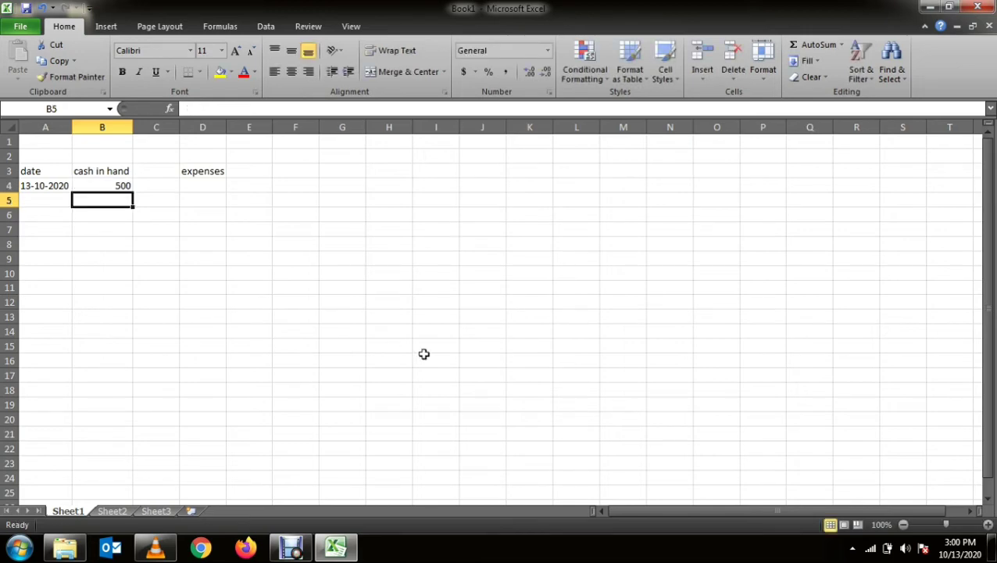
left_click(202, 185)
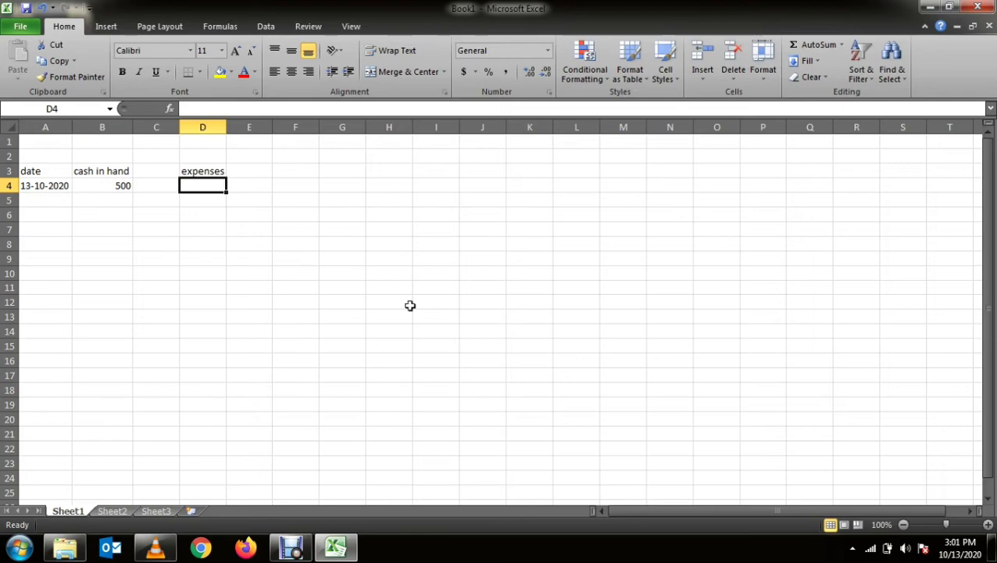
type("12")
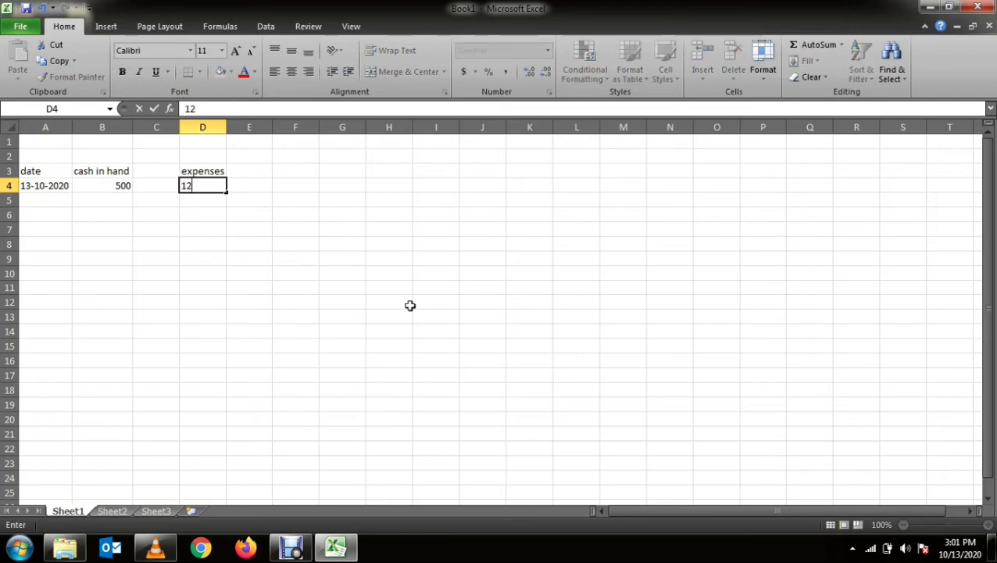
type("5")
key("Return")
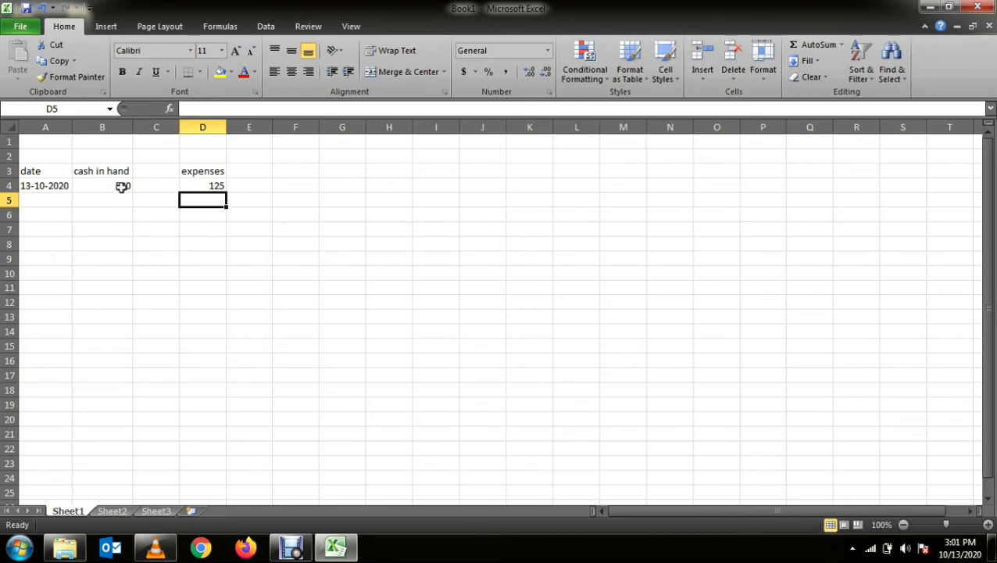
Step: AutoSum B4:B19 into B19, label A19 'total cash in hand', and autofit column A
left_click_drag(122, 186, 113, 409)
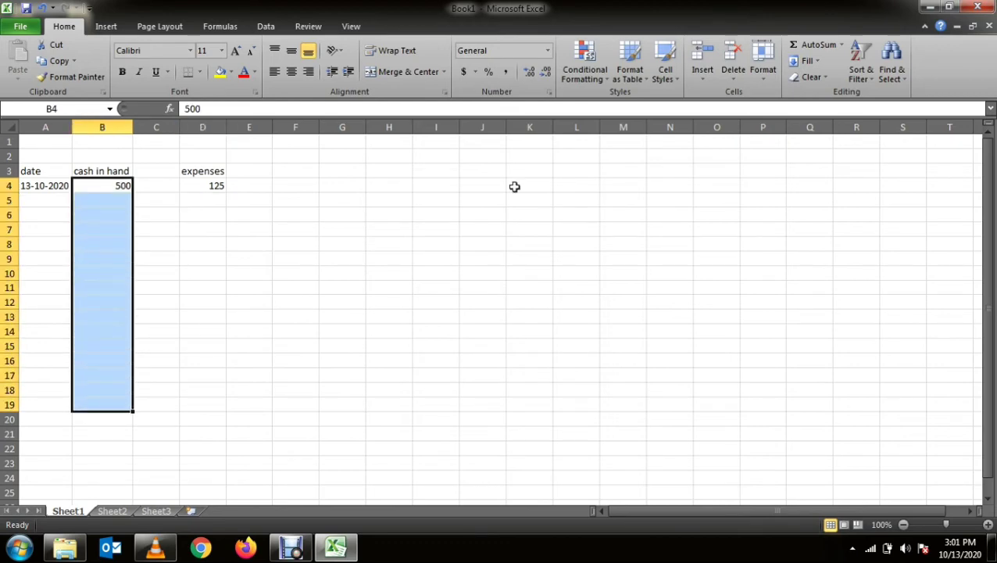
left_click(815, 49)
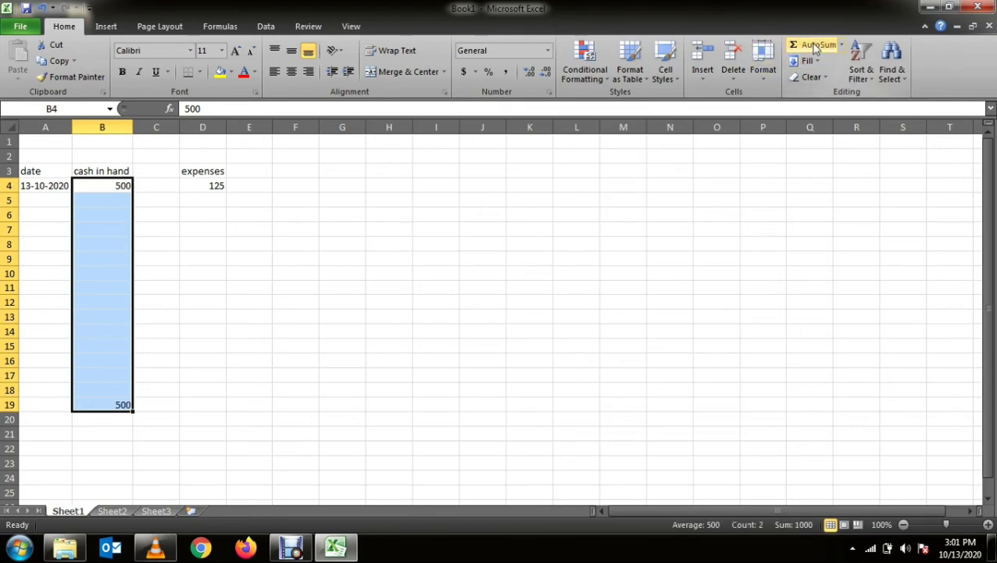
left_click(170, 422)
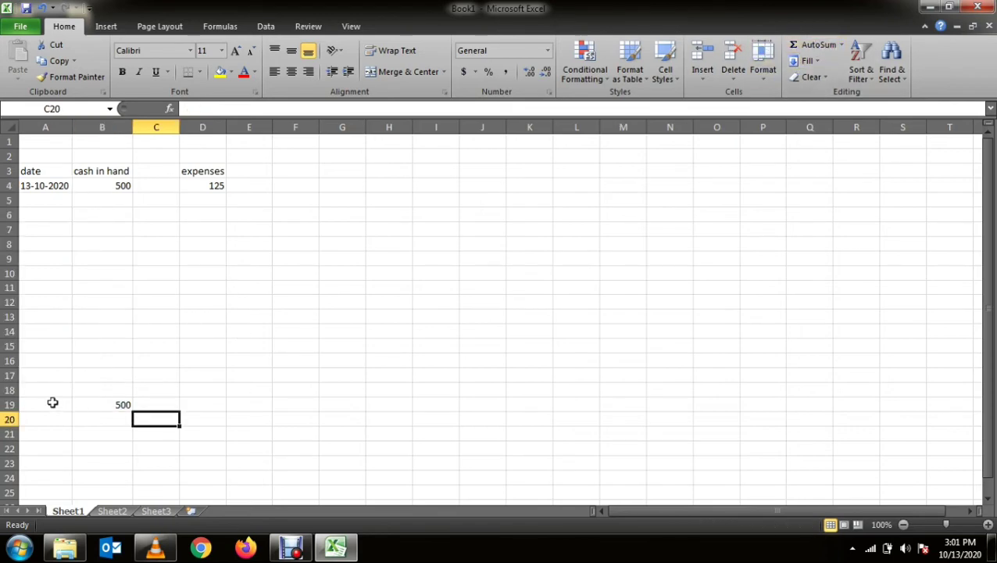
left_click(55, 404)
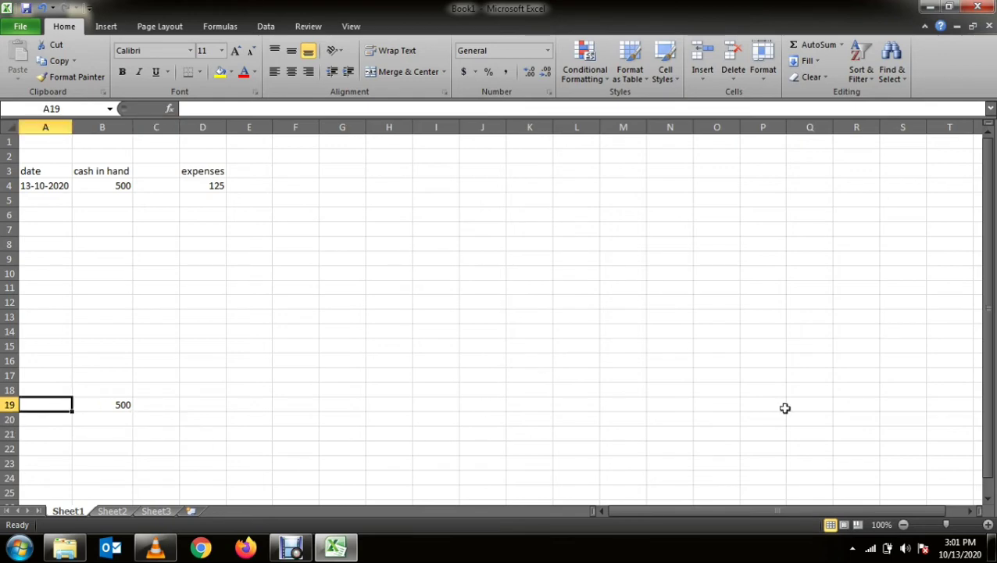
type("total")
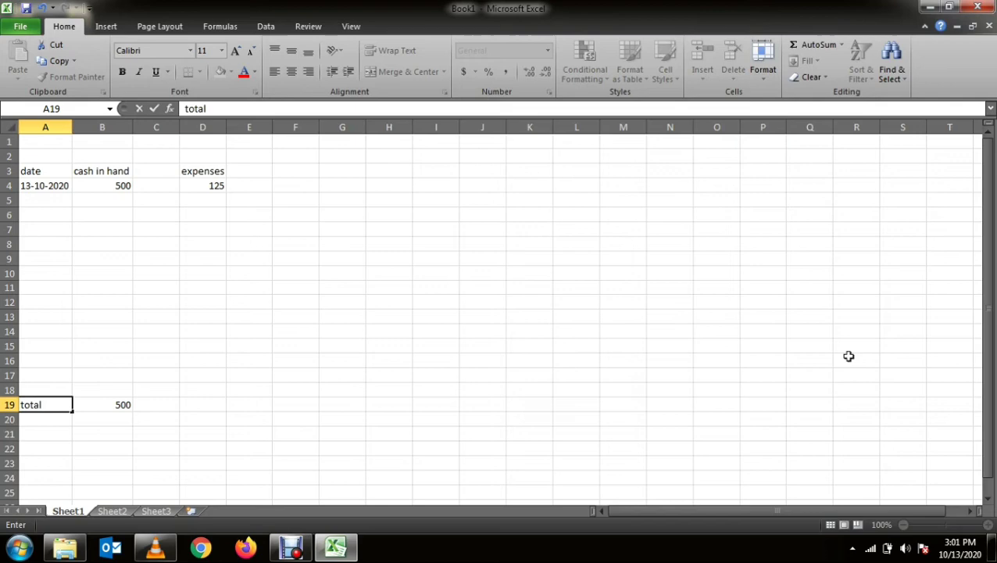
type(" cash in ")
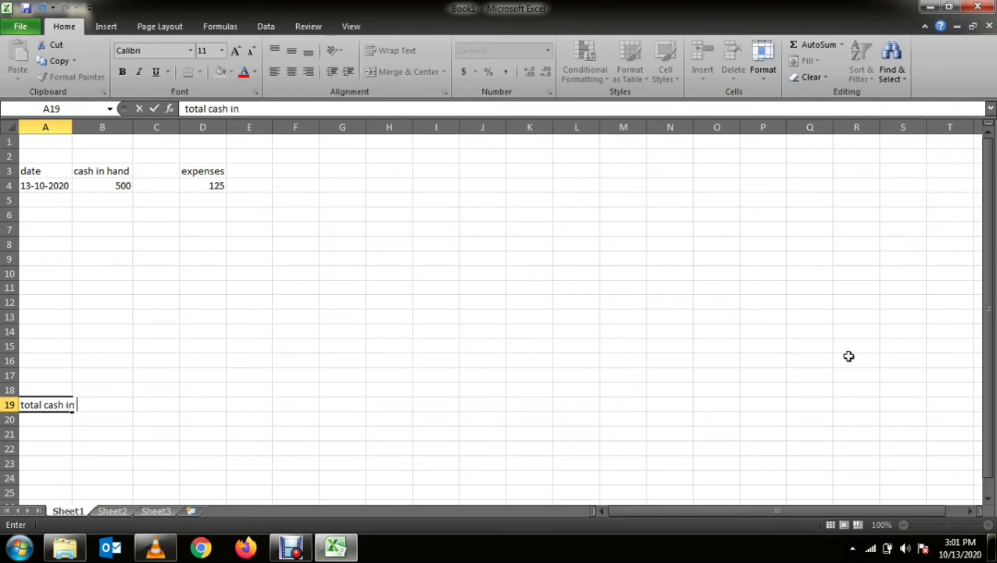
type("hand")
key("Return")
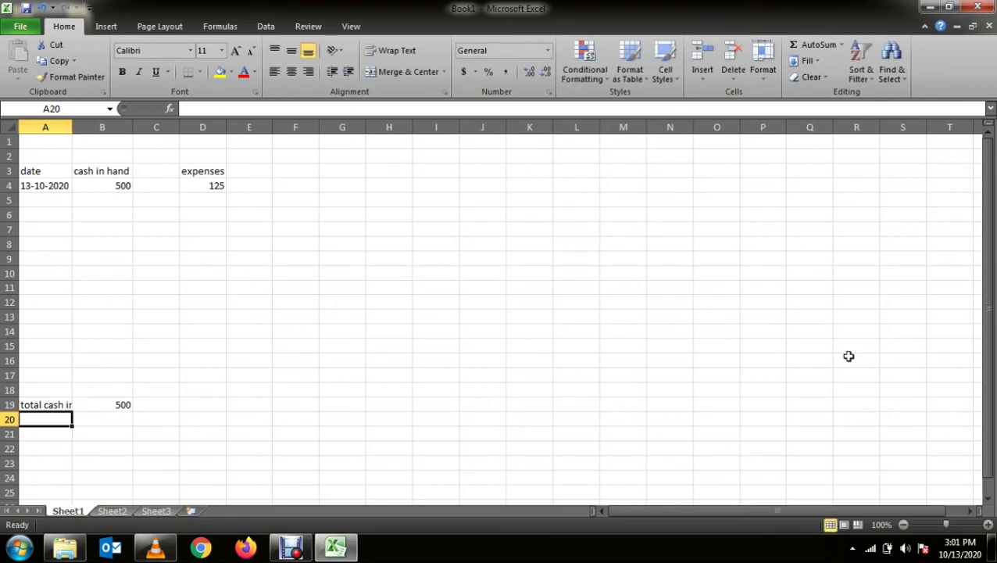
double_click(72, 127)
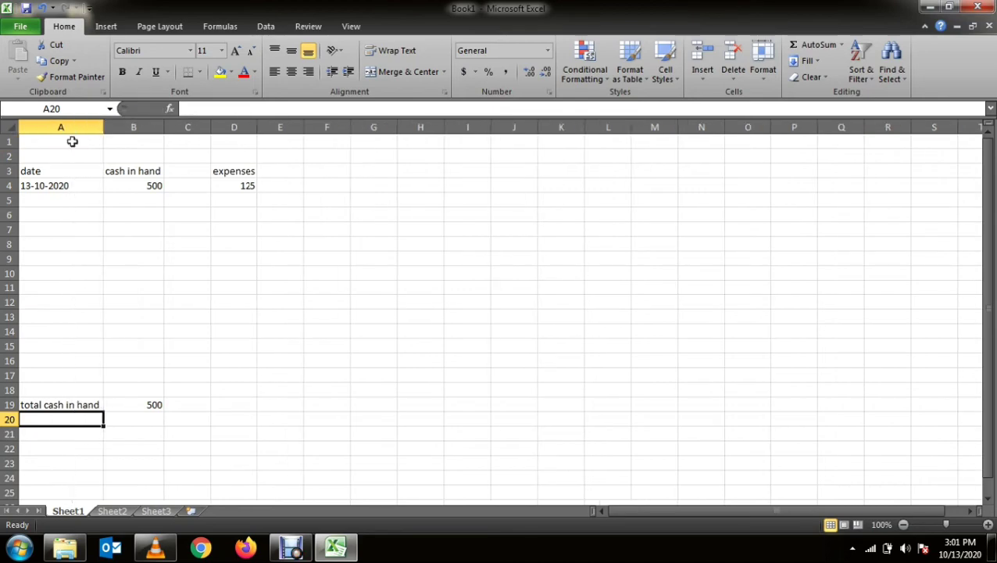
Step: AutoSum the expenses range D4:D19 into D19
left_click(243, 407)
left_click_drag(245, 184, 251, 400)
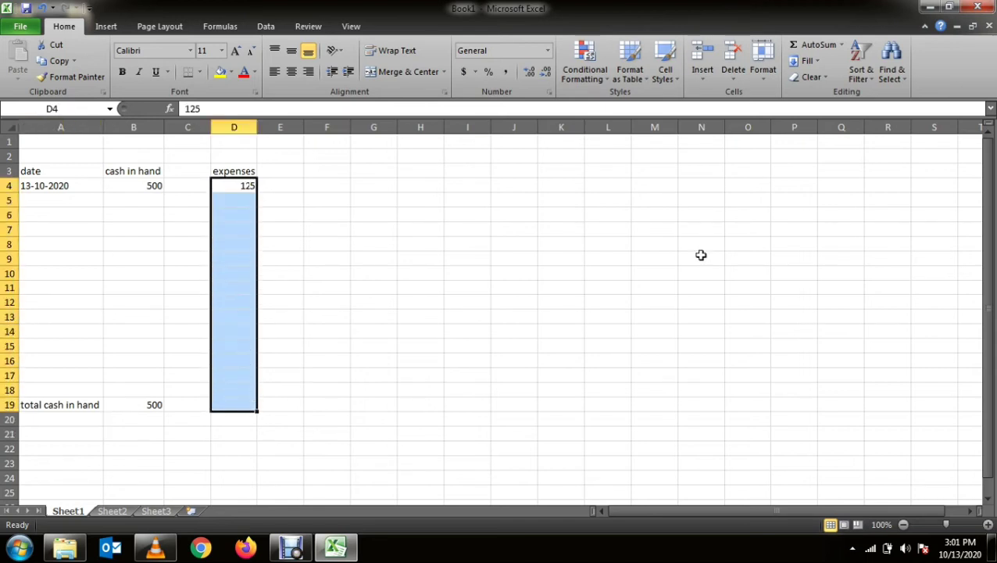
left_click(814, 47)
Step: Label E19 'total expense' and widen column E to fit it
left_click(279, 403)
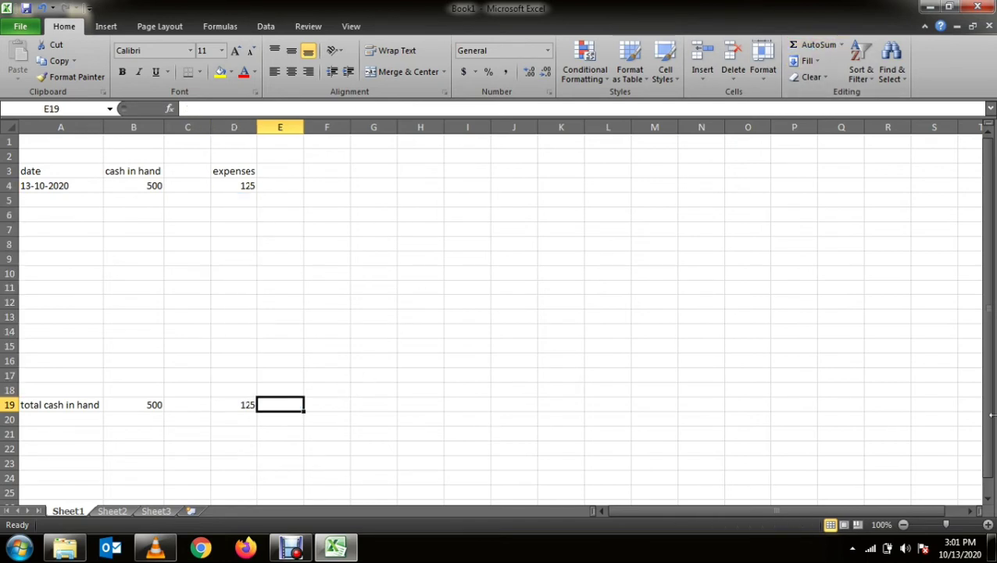
type("tot")
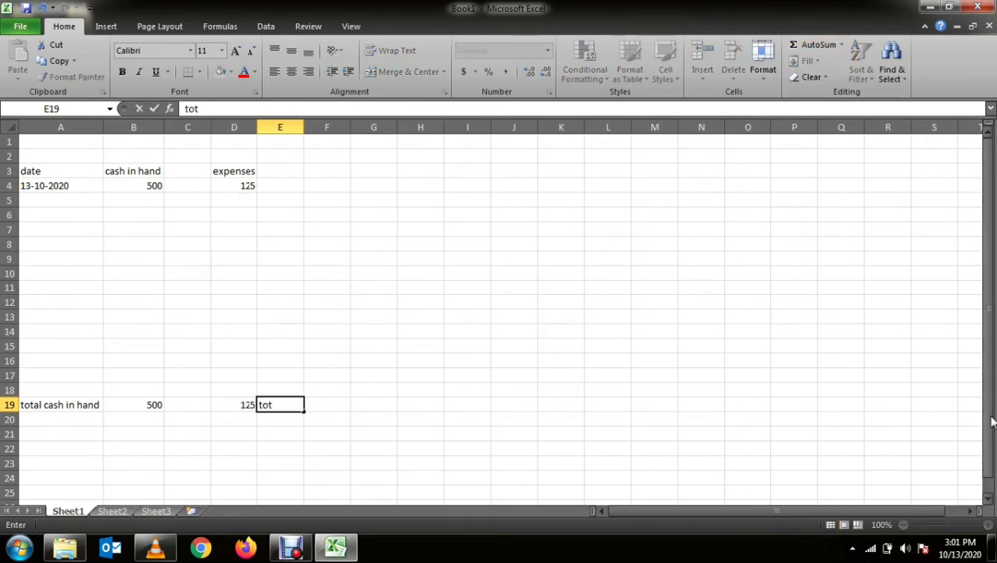
type("al expense")
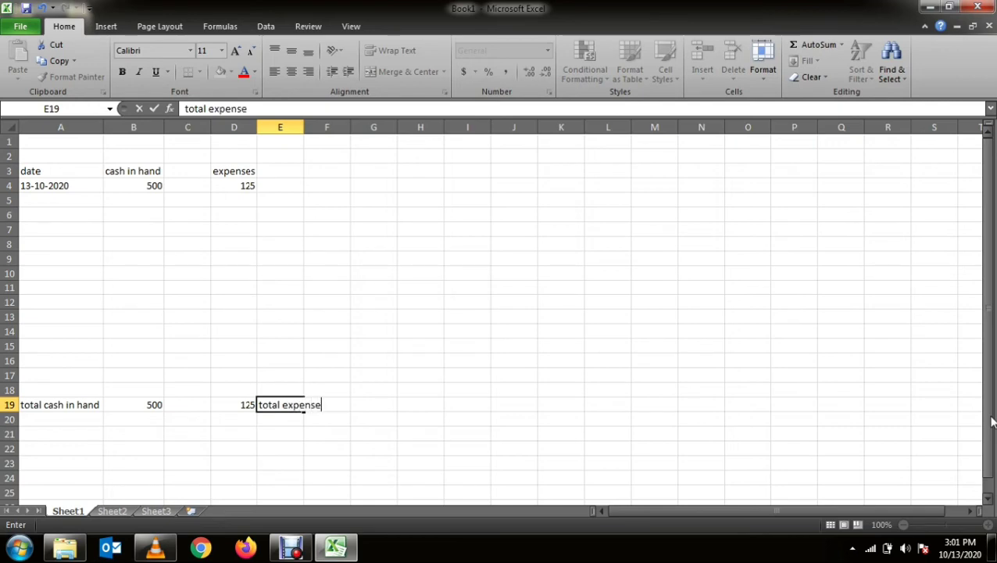
key("Return")
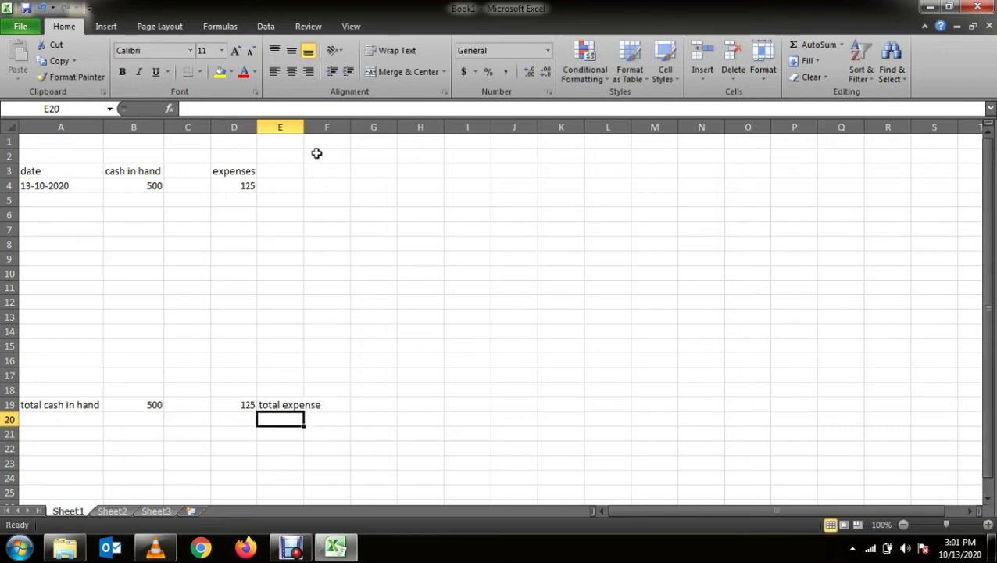
left_click_drag(308, 131, 325, 131)
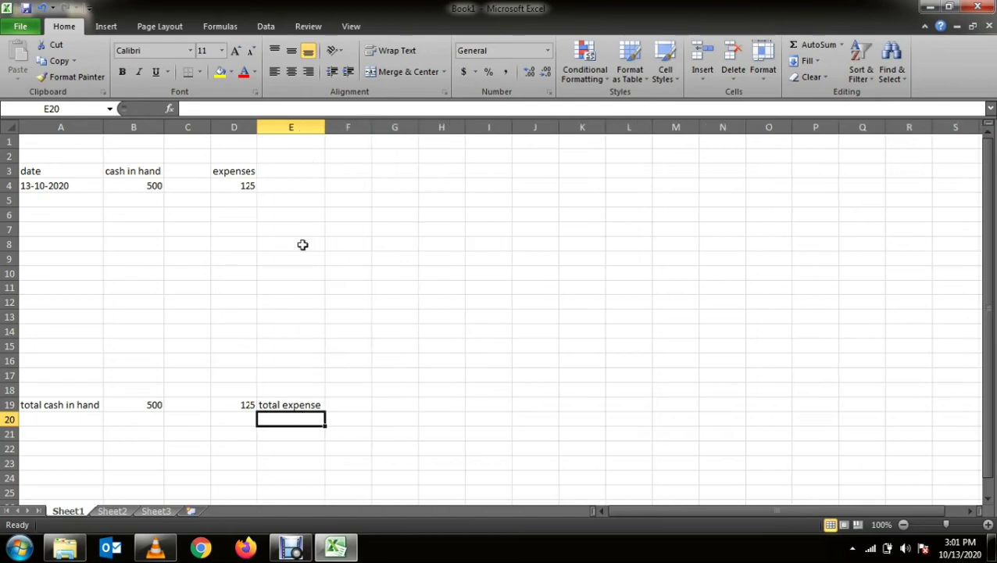
left_click(307, 303)
left_click_drag(247, 205, 249, 390)
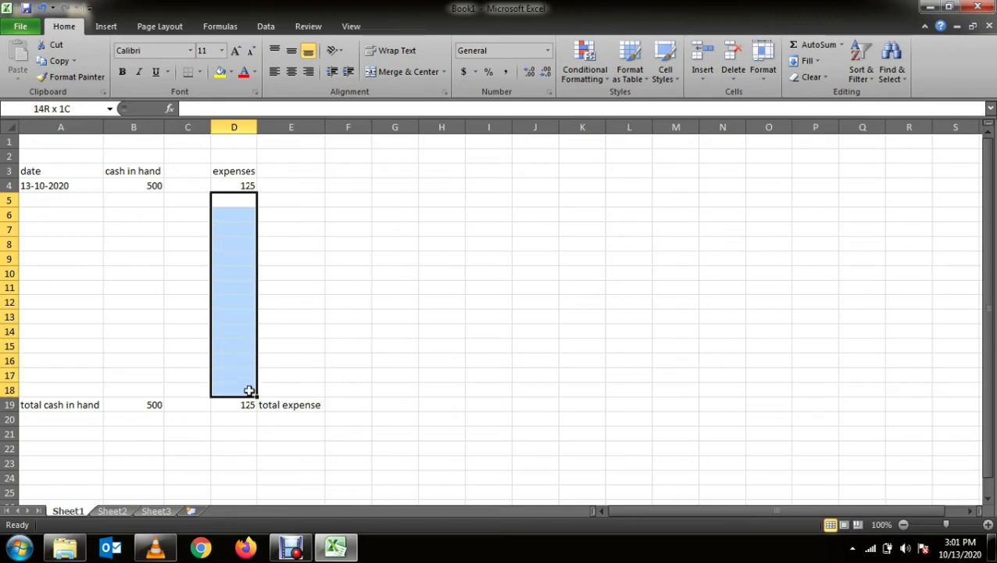
left_click_drag(249, 390, 248, 391)
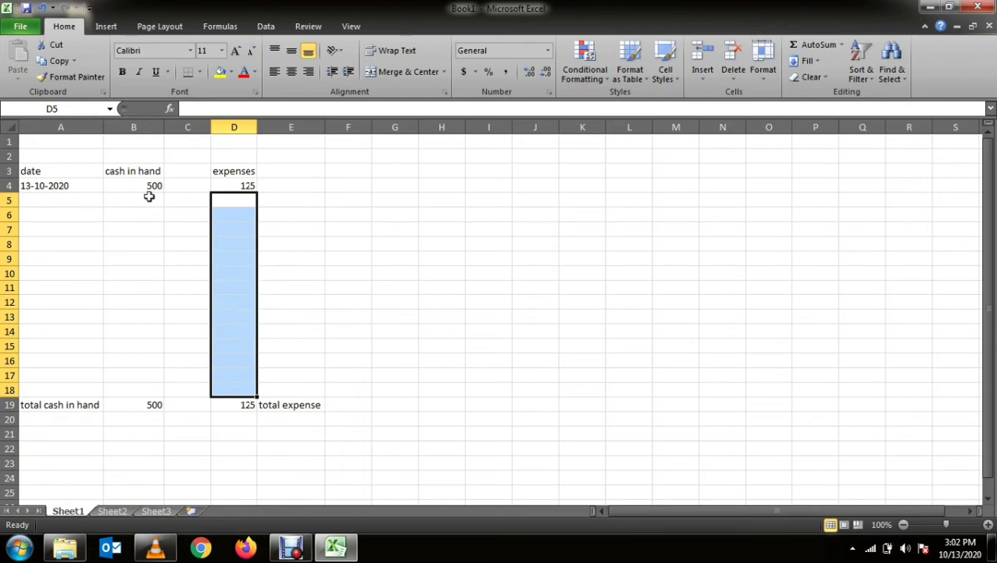
left_click_drag(149, 197, 156, 383)
left_click(244, 494)
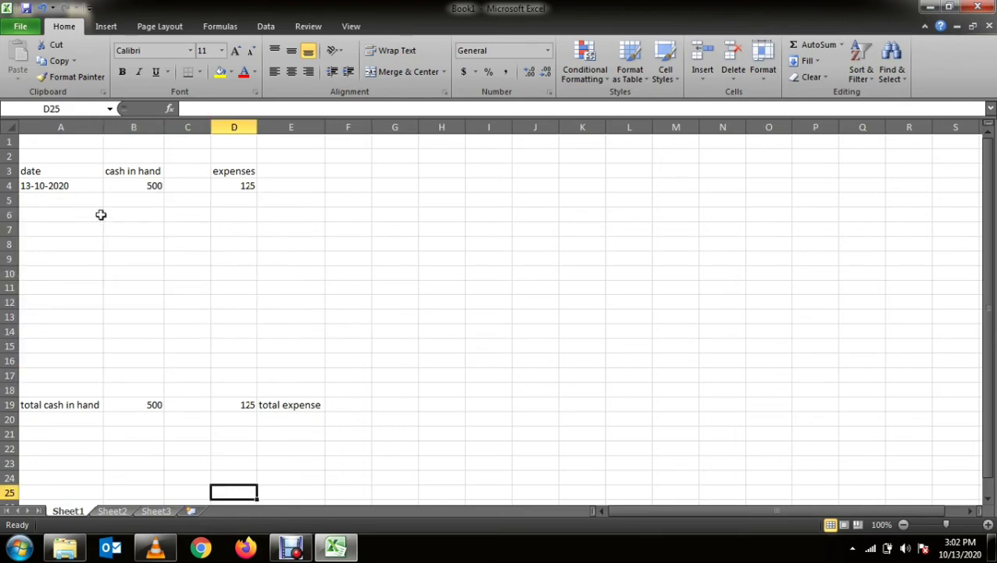
Step: Enter the date 14-10-2020 in A5 and cash in hand 100 in B5
left_click(73, 198)
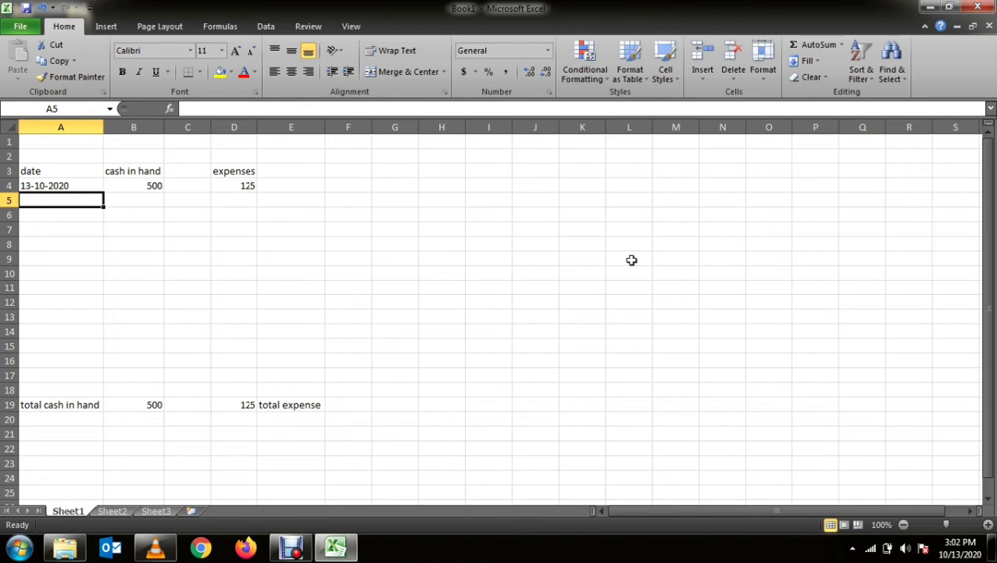
type("14-")
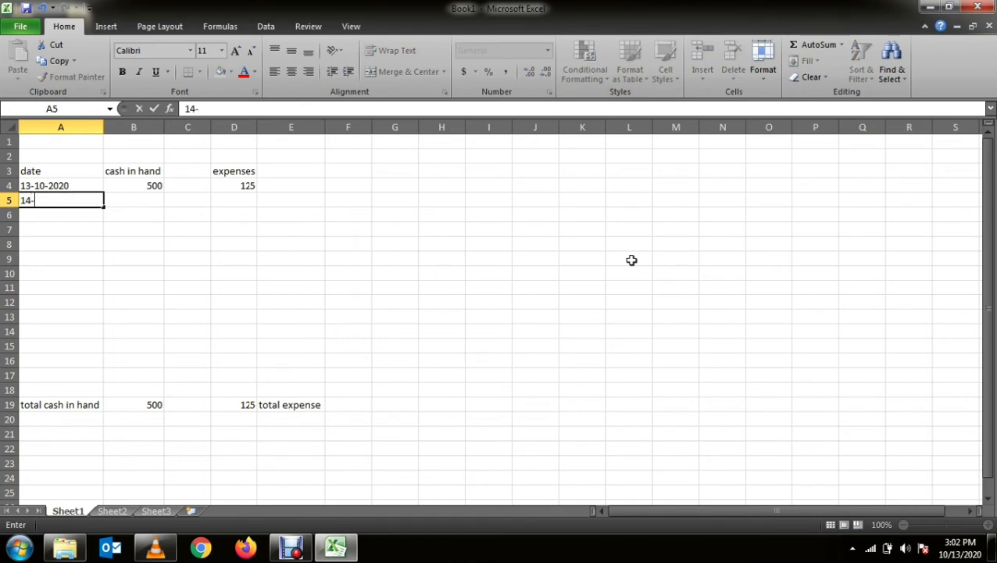
type("10-2020")
key("Return")
left_click(143, 200)
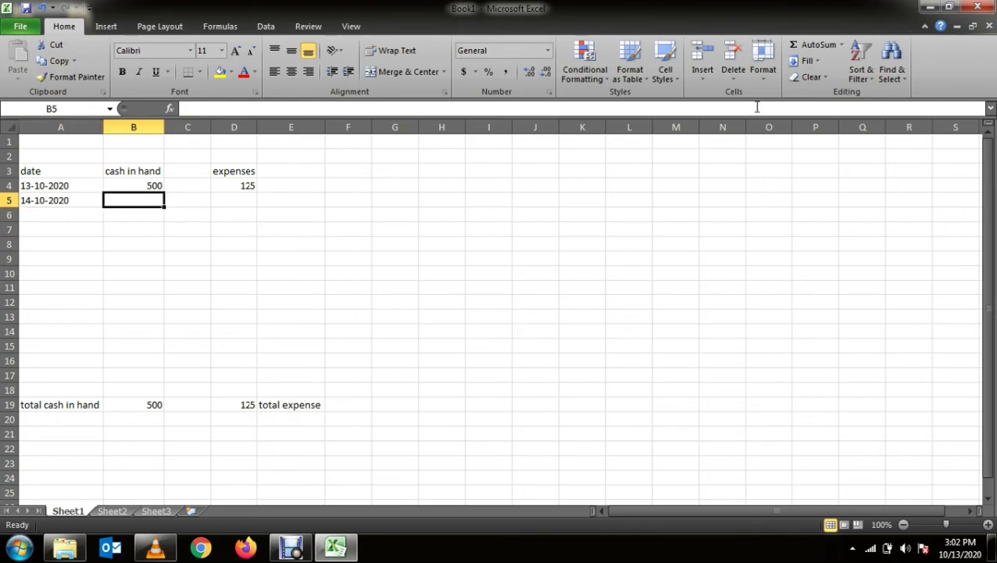
type("100")
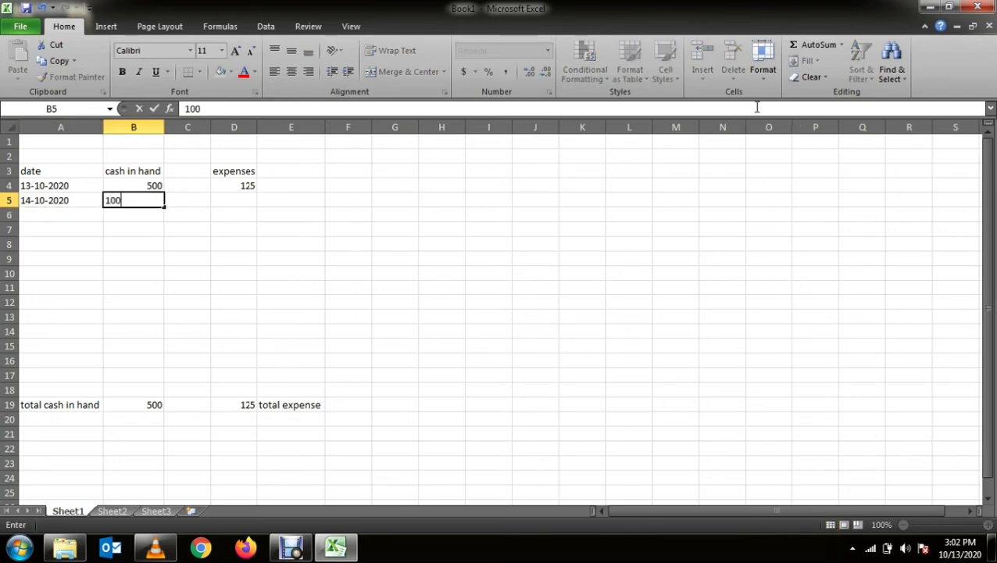
key("Return")
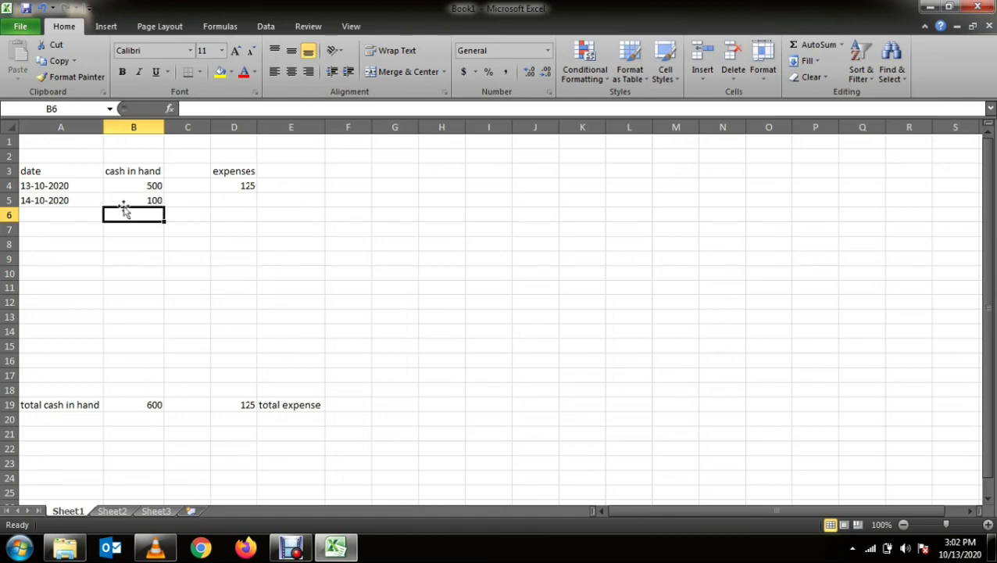
Step: Type the label 'balance' in cell A22
left_click(247, 213)
scroll(297, 287, "down", 1)
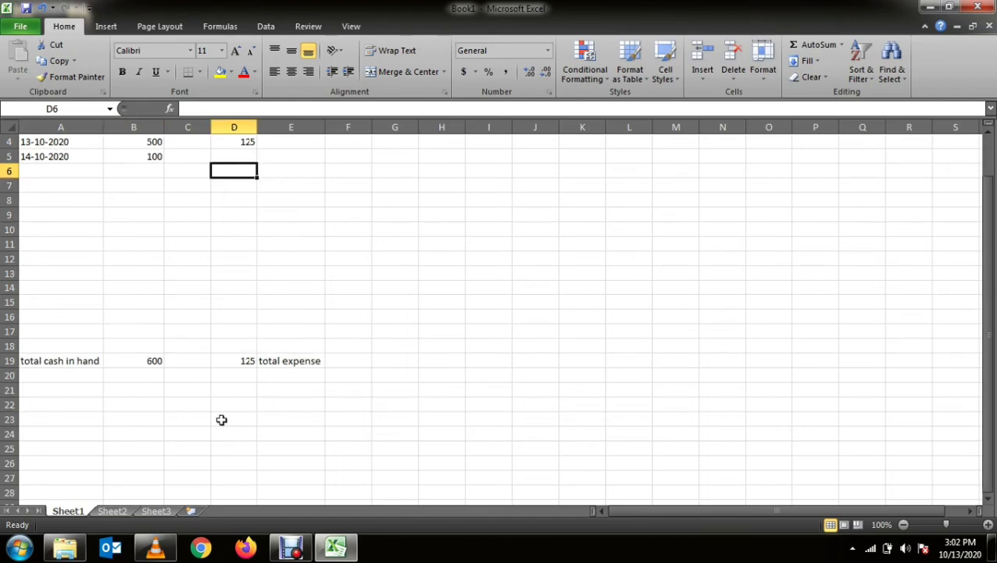
left_click(75, 405)
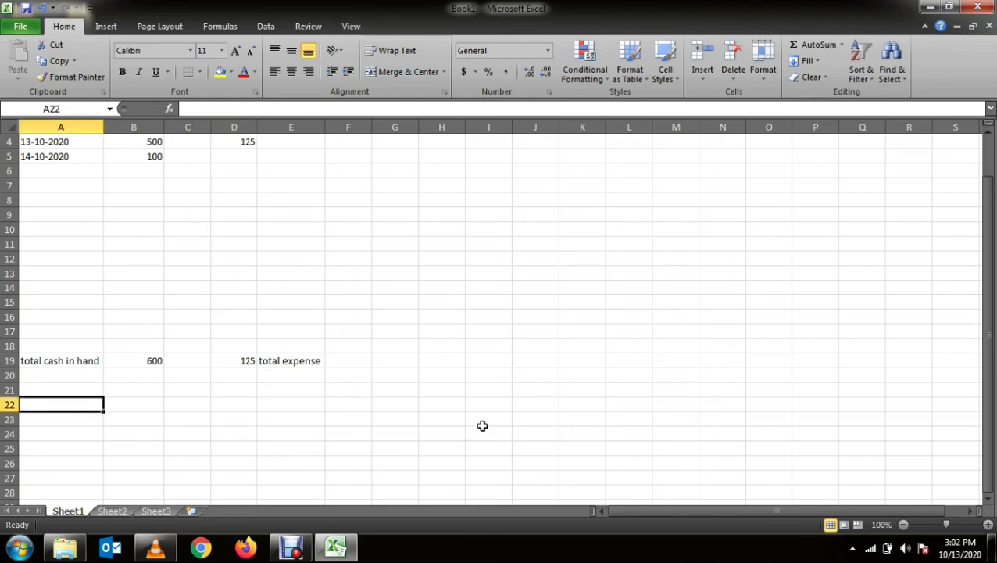
type("b")
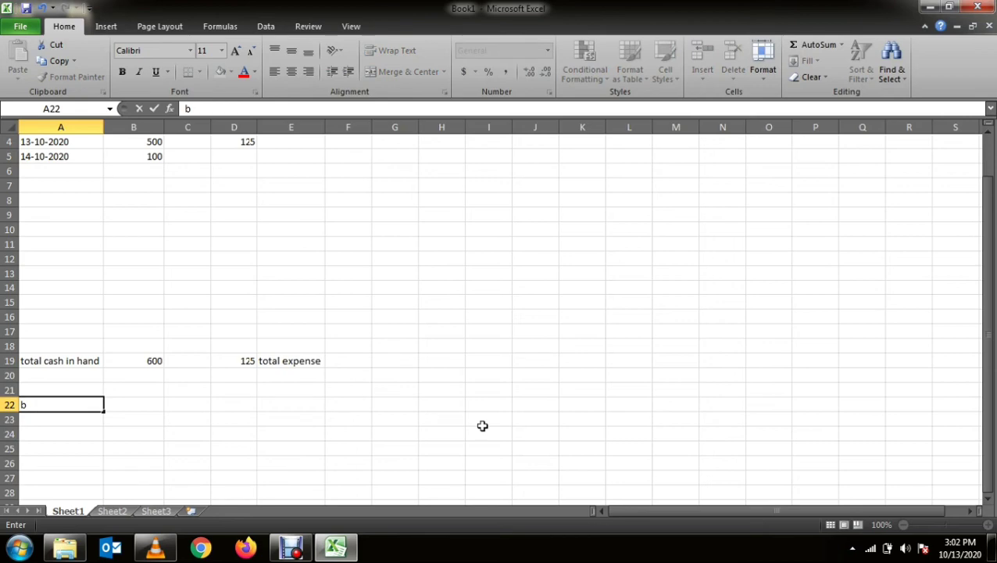
type("alance")
key("Return")
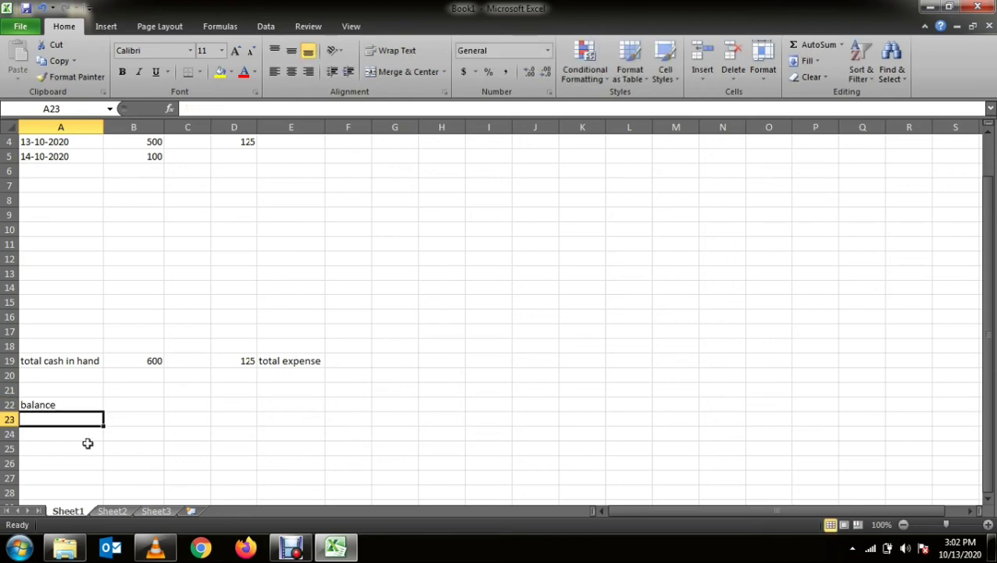
Step: Enter the formula =B19-D19 in B22 to show the balance of 475
left_click(136, 407)
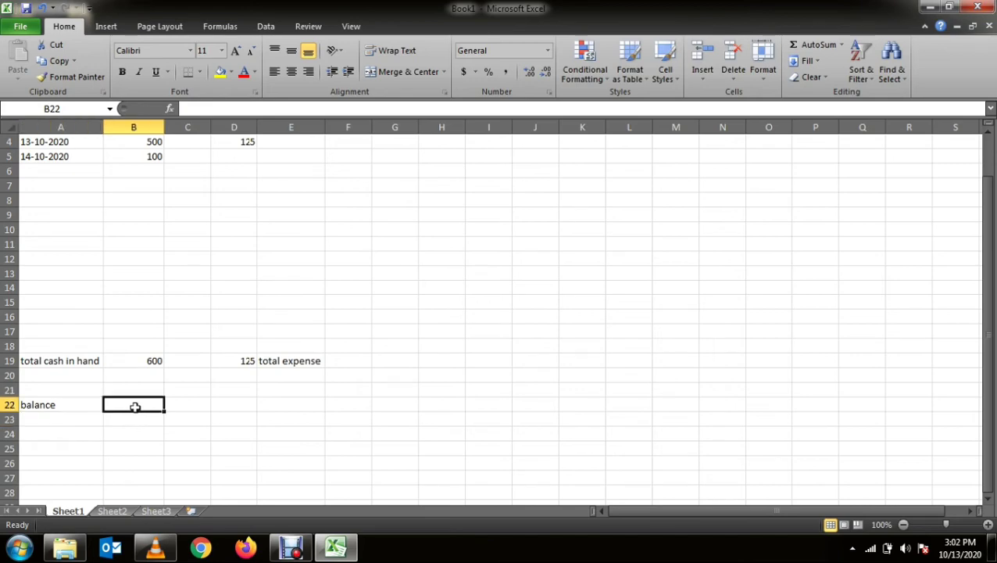
type("=")
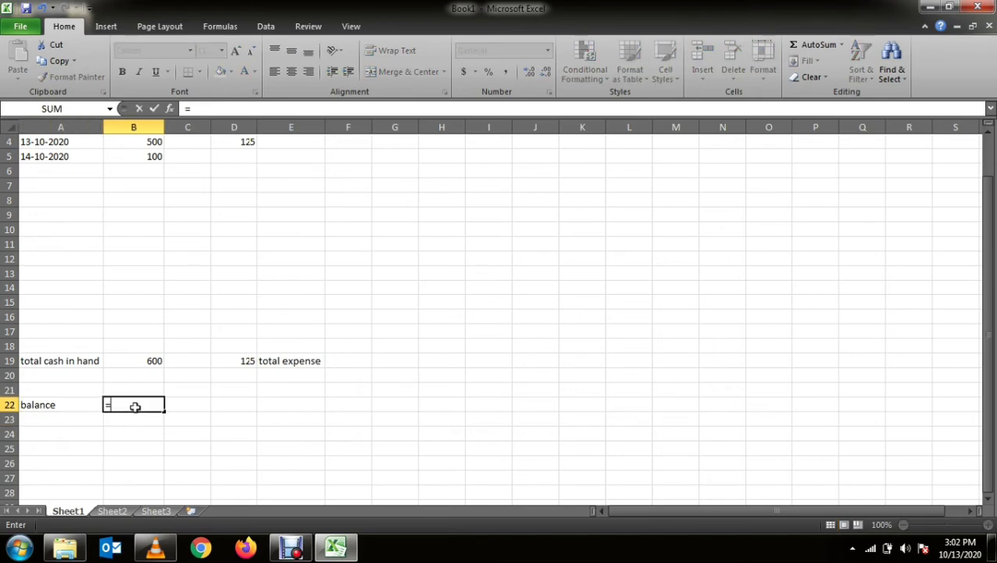
left_click(148, 363)
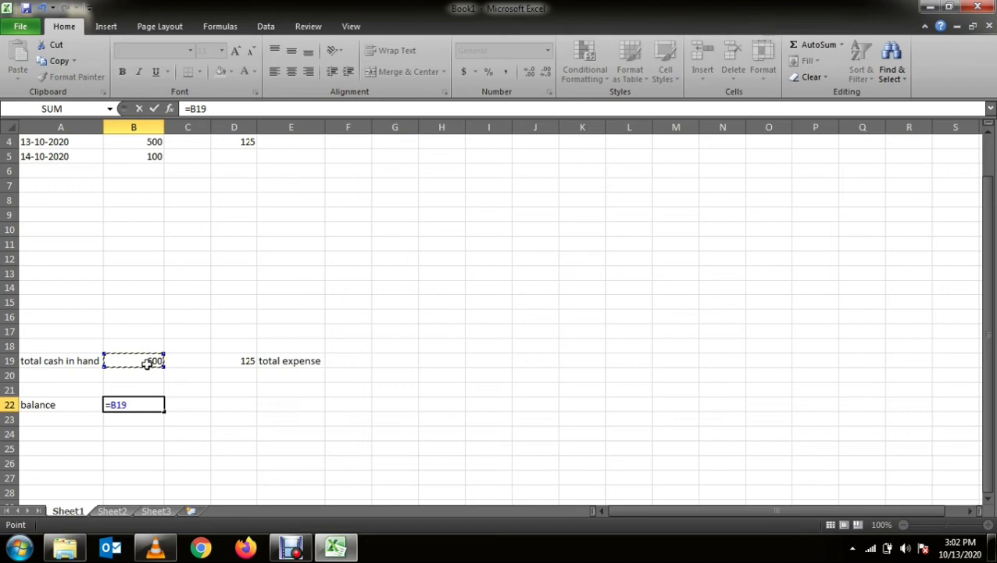
type("-")
left_click(249, 360)
key("Return")
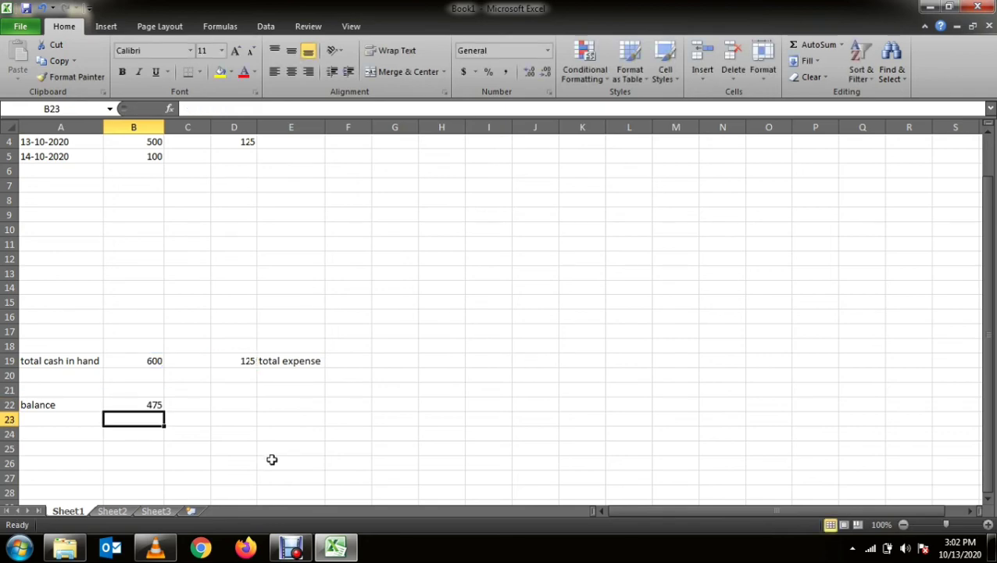
scroll(272, 459, "up", 1)
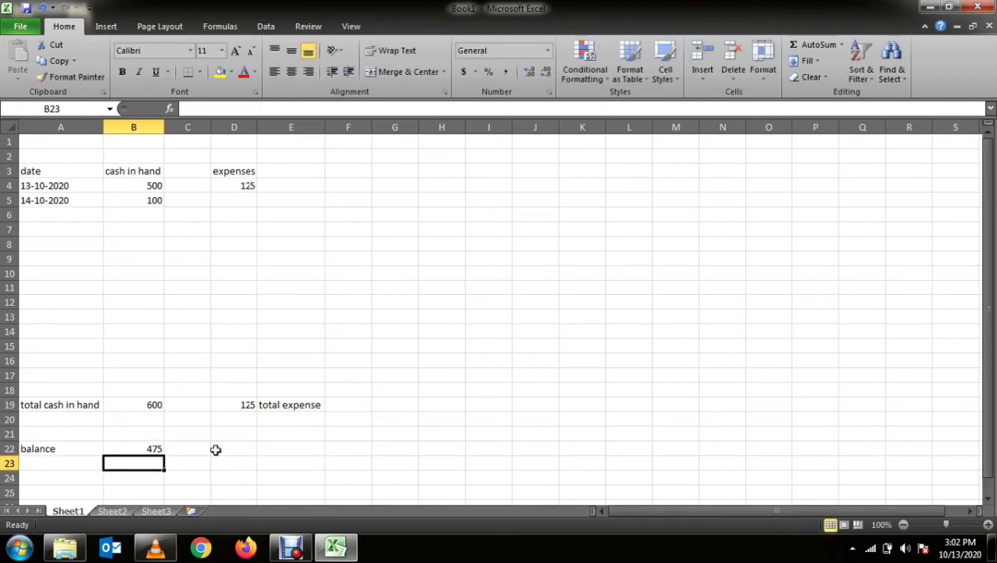
Step: Add 50 cash in hand in B6 and check the updated balance in B22
left_click(152, 448)
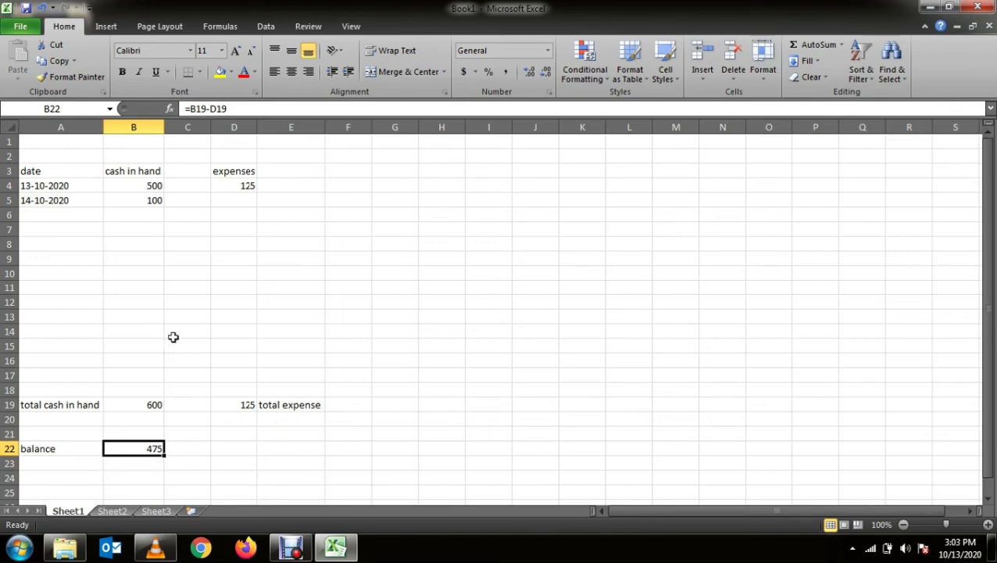
left_click(155, 213)
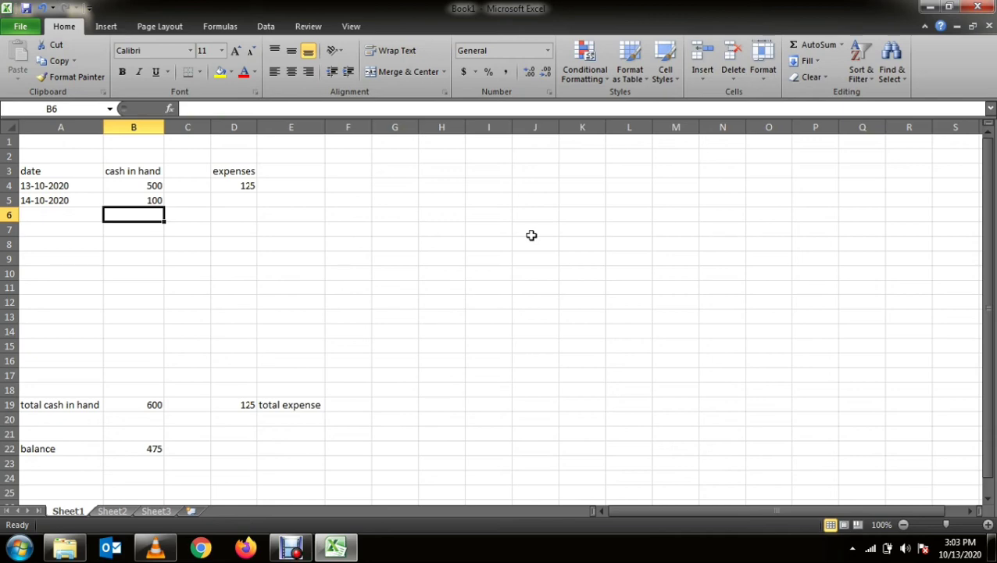
type("50")
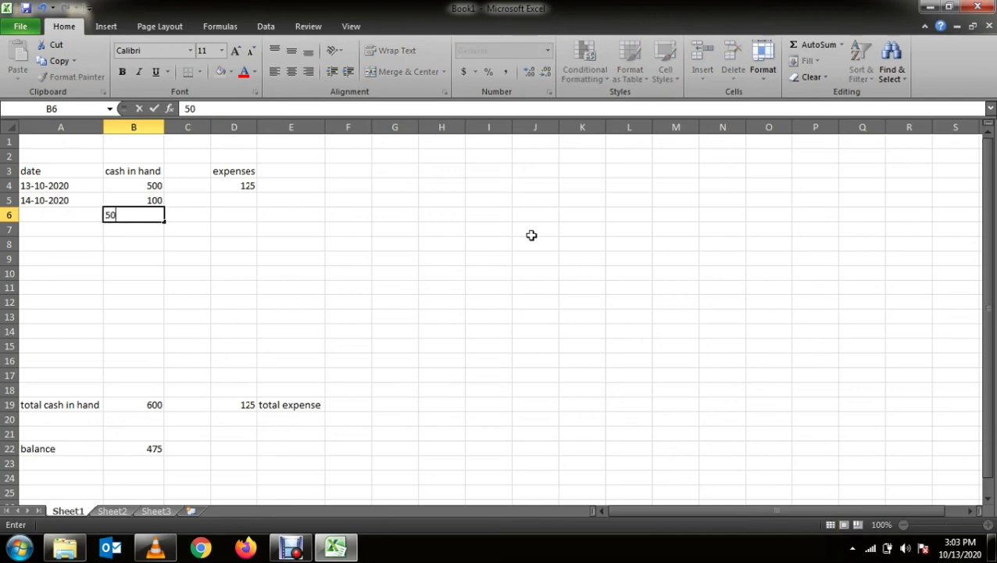
key("Return")
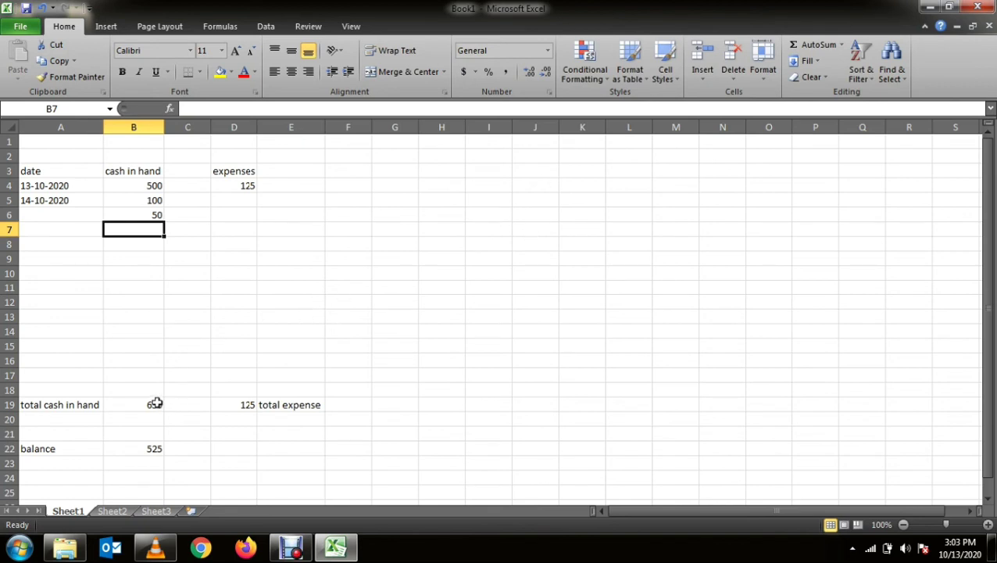
left_click(156, 450)
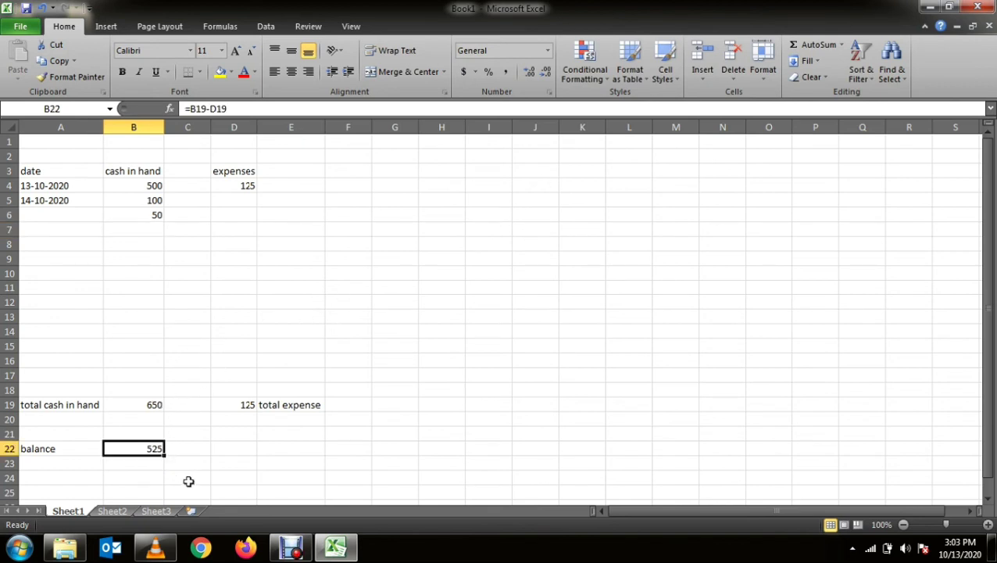
Step: Enter expenses 20, 19 and 27 in D5:D7
left_click(245, 201)
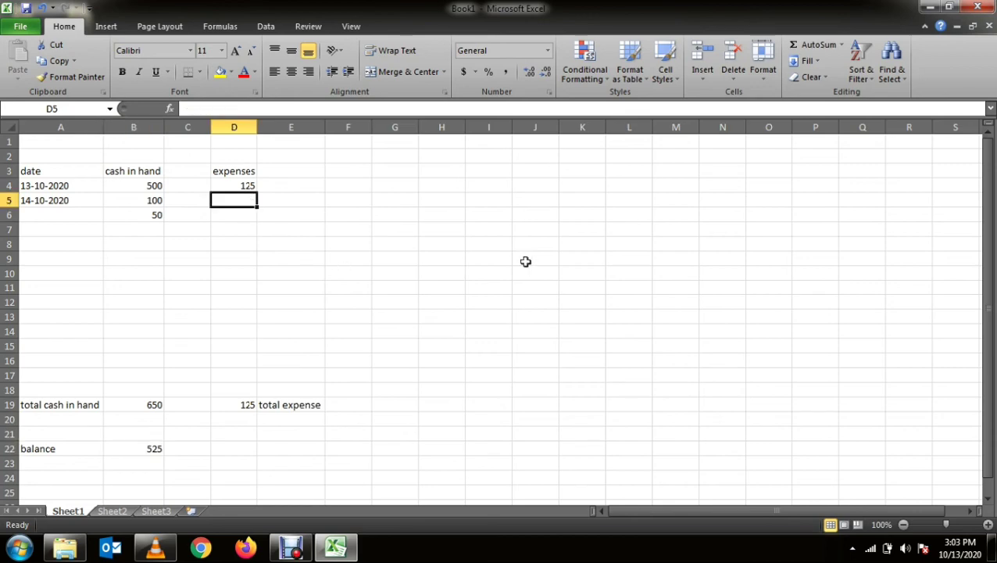
type("20")
key("Return")
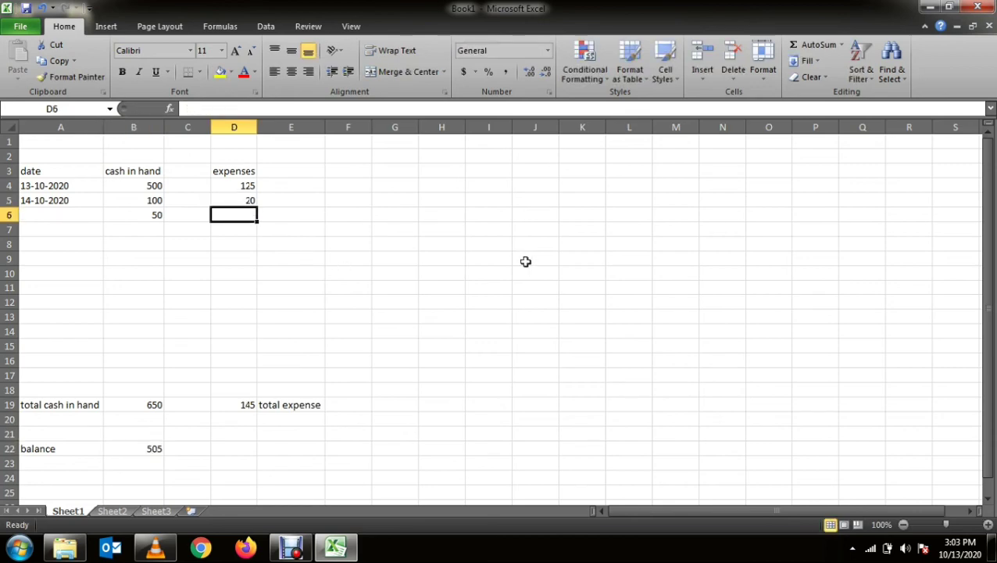
type("19")
key("Return")
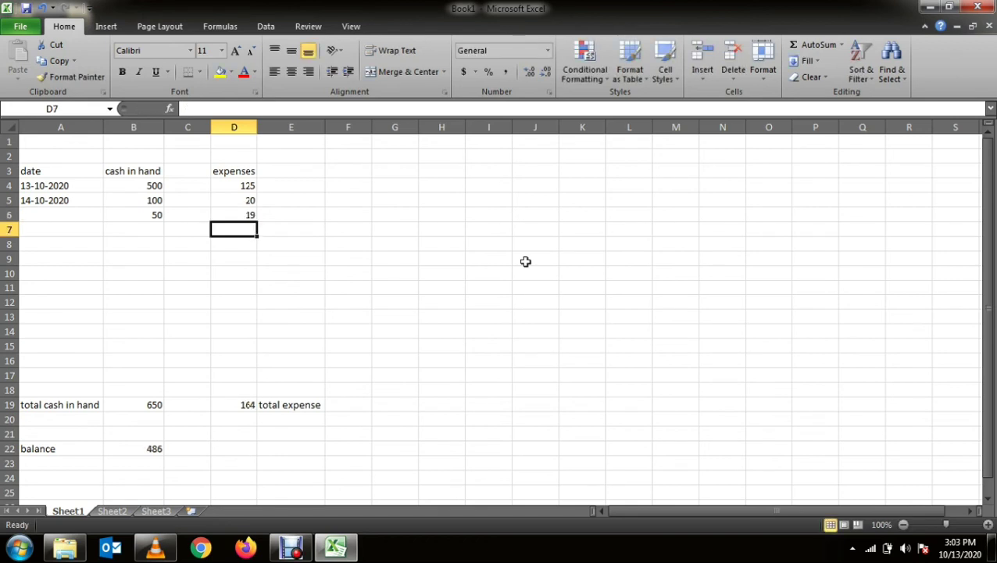
type("277")
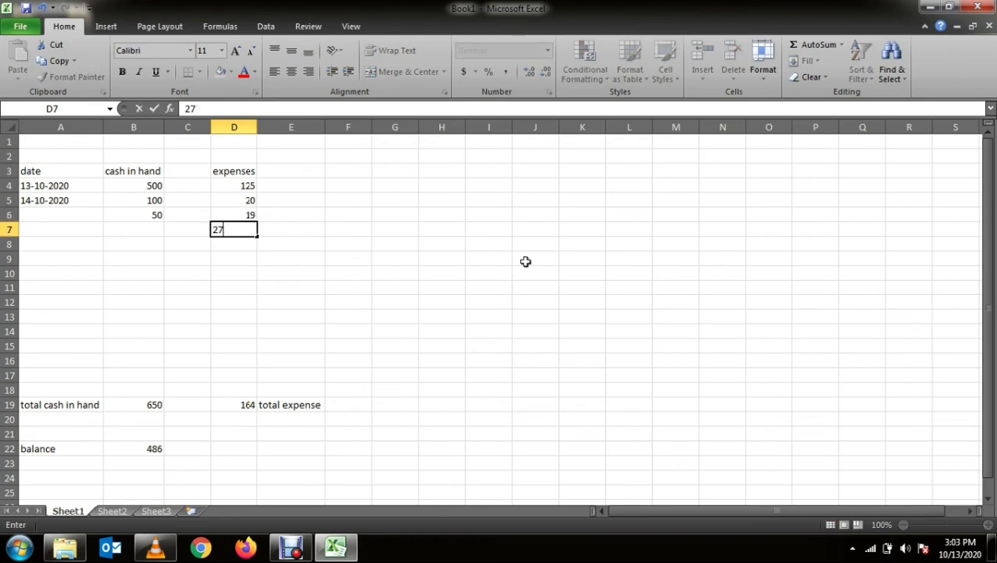
key("Return")
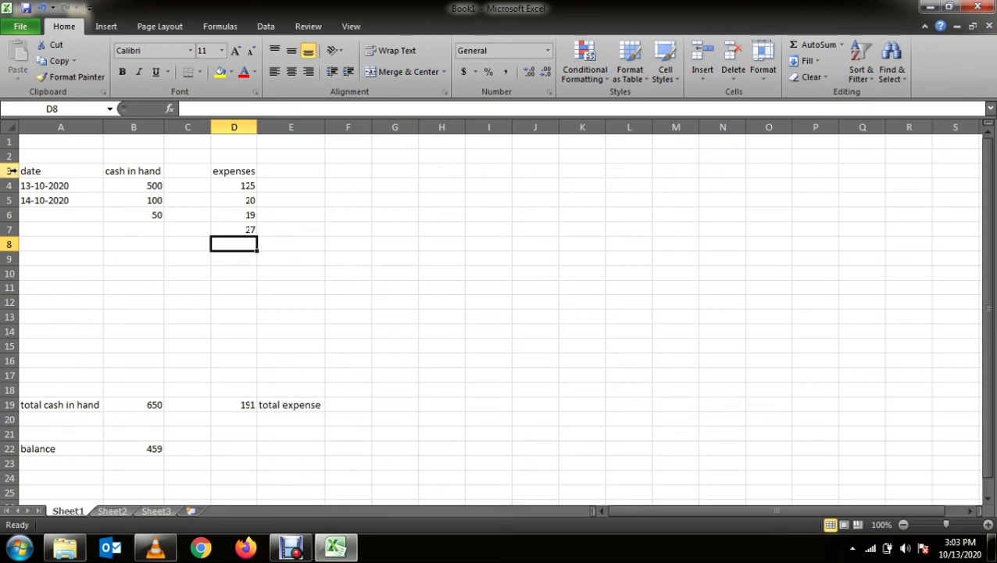
Step: Make the A3:D3 headers 18-point blue text
left_click_drag(37, 170, 222, 169)
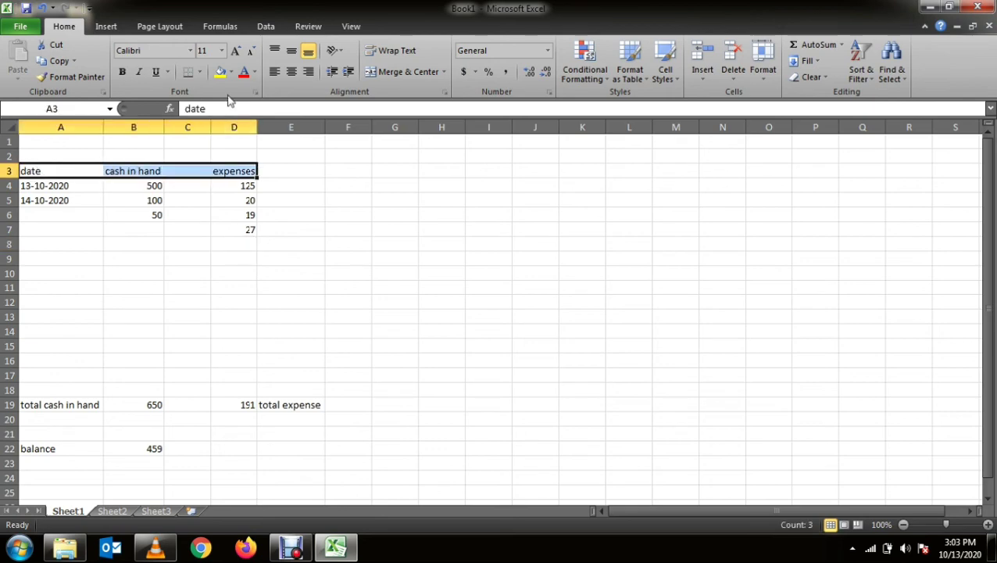
left_click(221, 51)
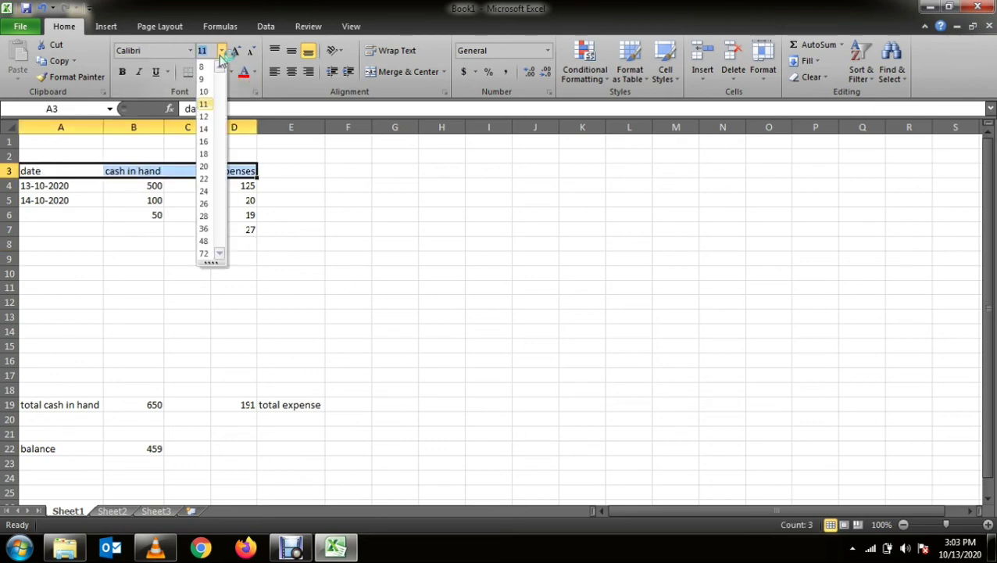
left_click(205, 154)
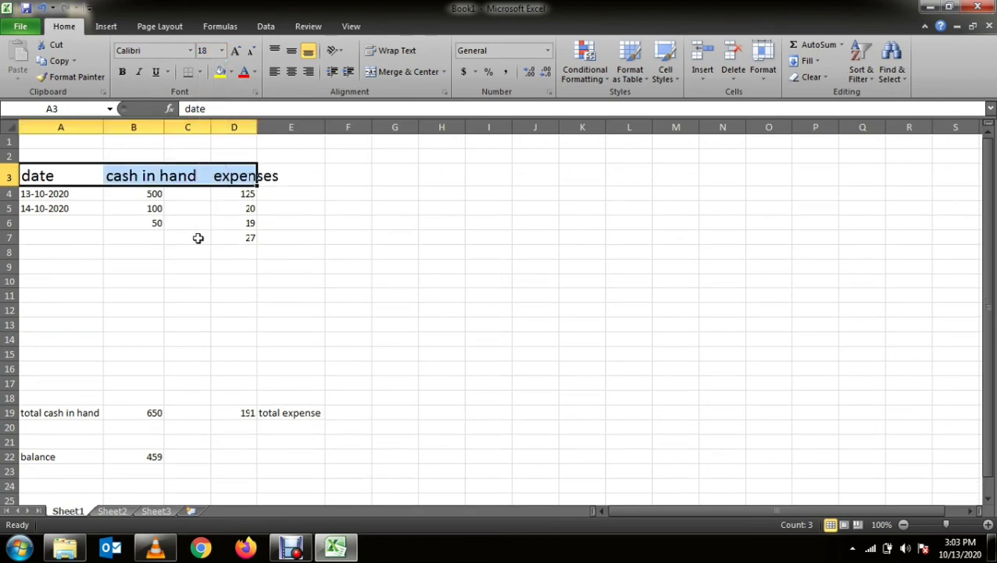
left_click(255, 72)
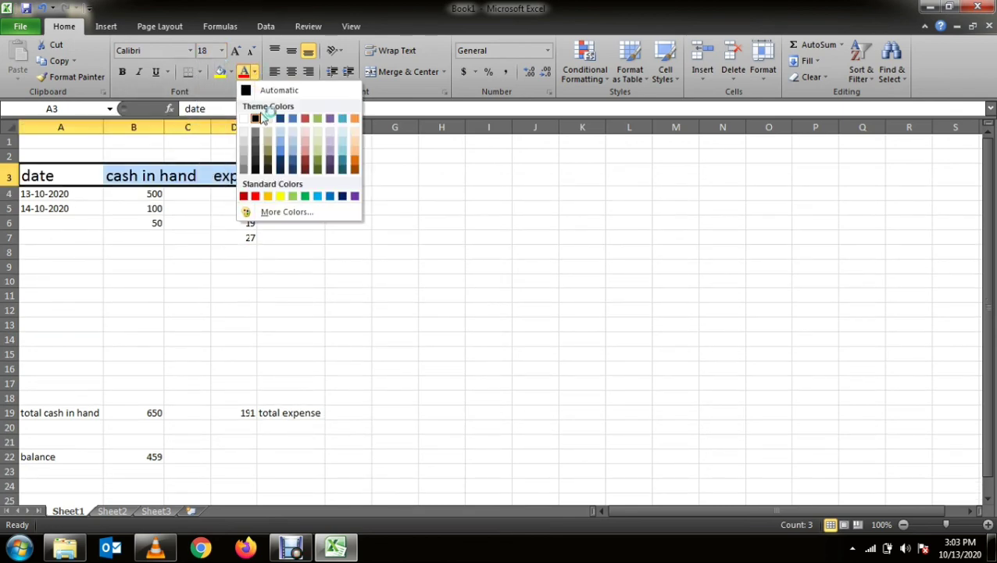
left_click(292, 130)
left_click(235, 308)
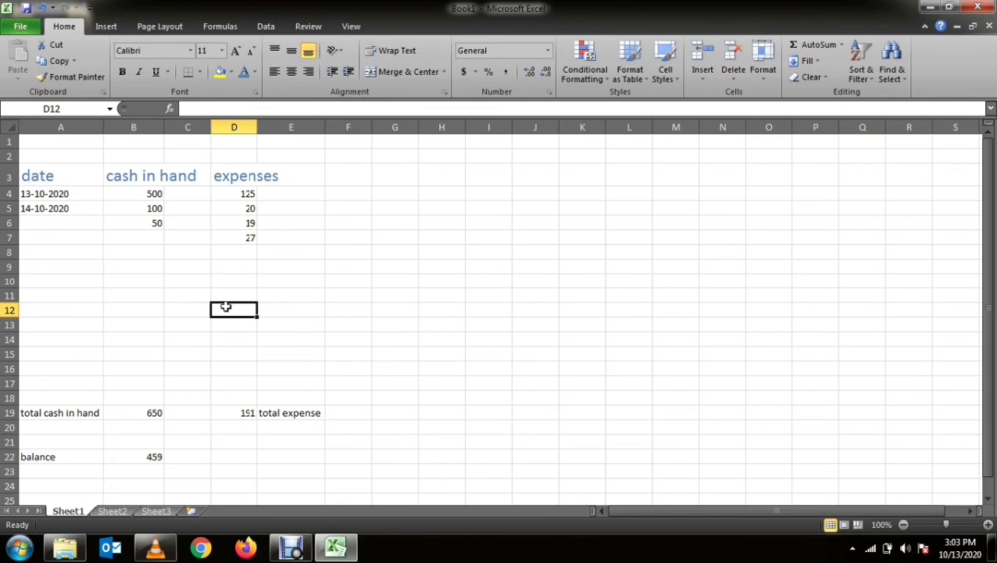
Step: Delete the two empty rows 1–2 above the headers
left_click_drag(5, 140, 6, 155)
right_click(6, 157)
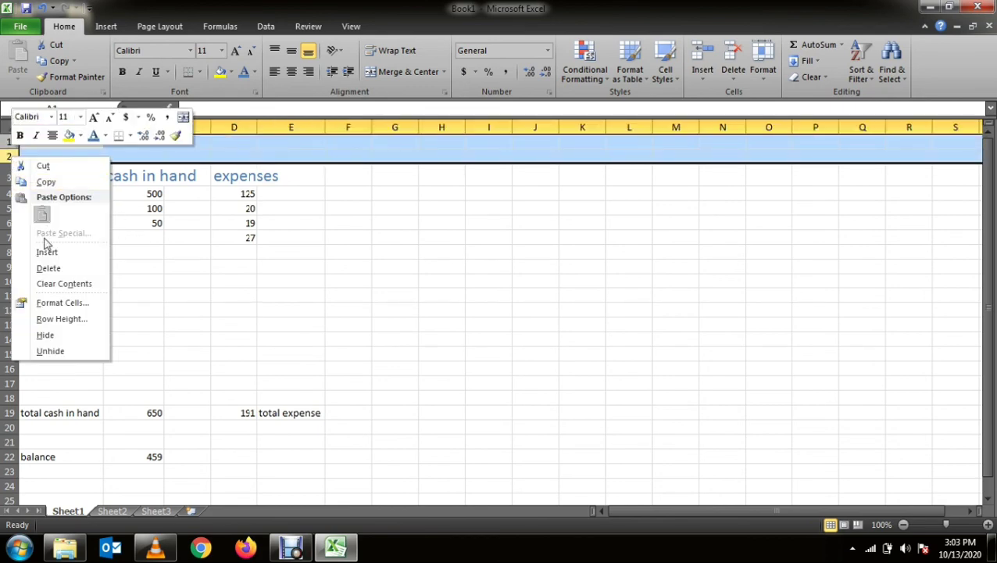
left_click(49, 268)
left_click(281, 298)
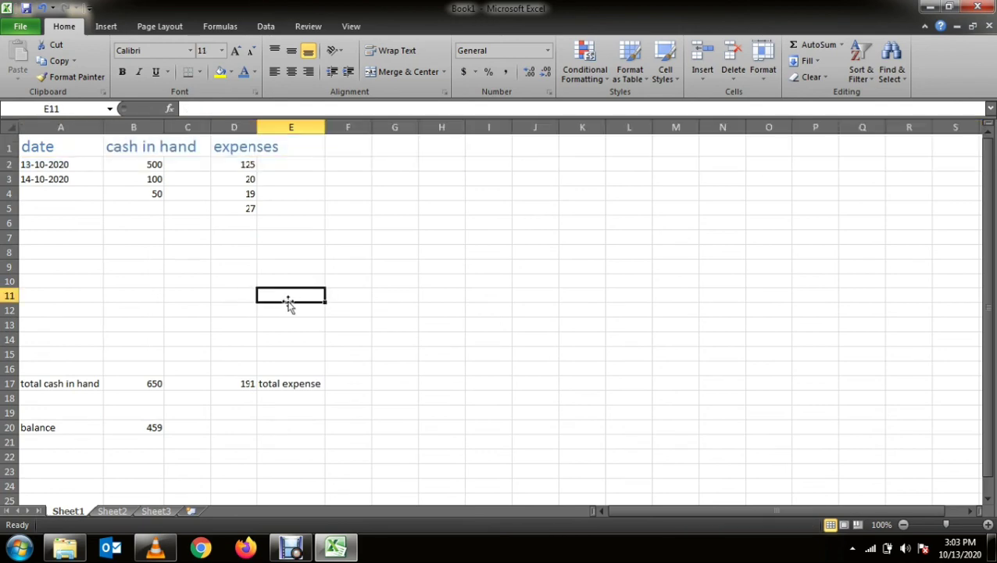
Step: Apply All Borders to the table range A1:E20
left_click_drag(57, 149, 280, 423)
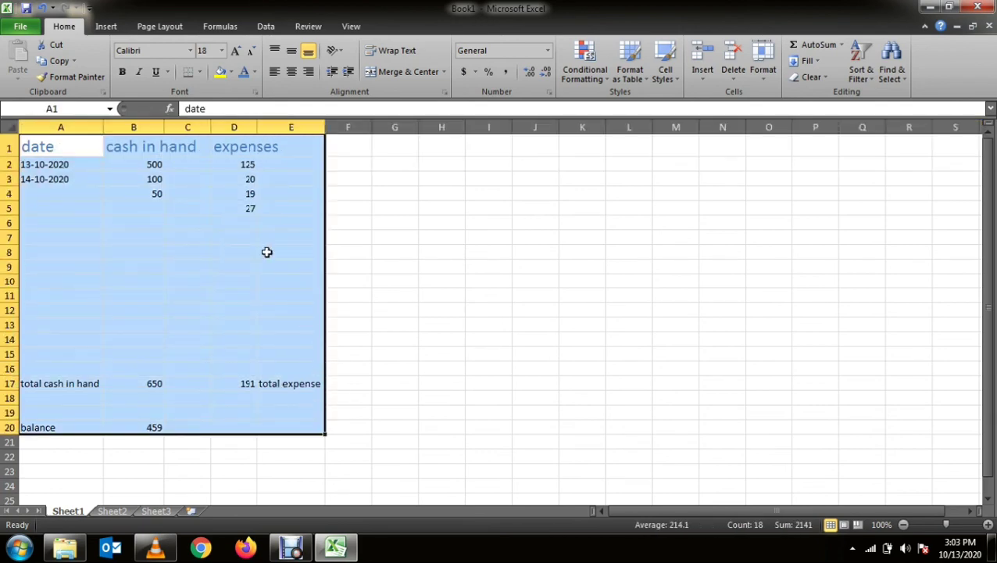
left_click(200, 72)
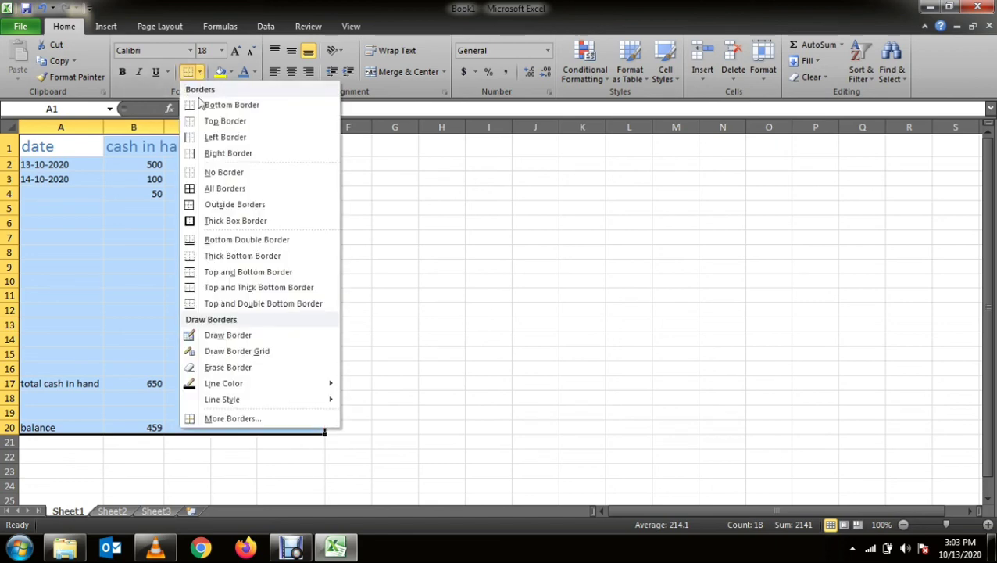
left_click(225, 189)
left_click(378, 381)
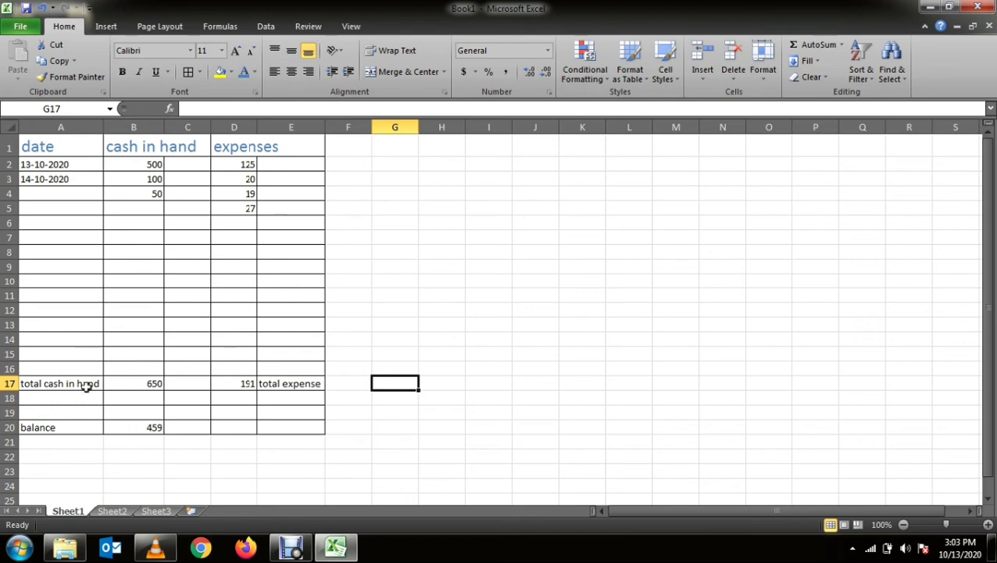
Step: Bold the 'total cash in hand', 'total expense' and 'balance' labels
left_click(63, 385)
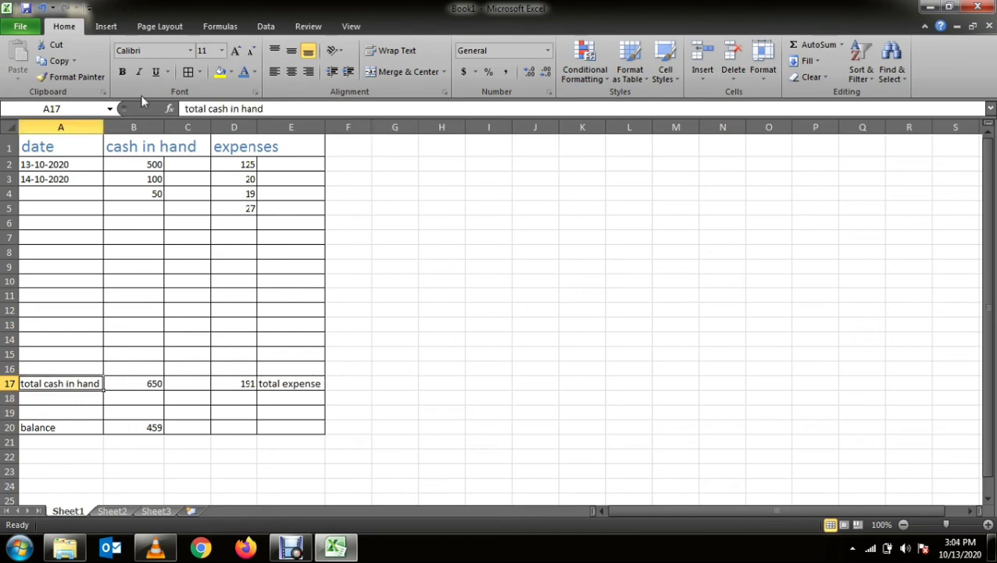
left_click(123, 72)
left_click(285, 383)
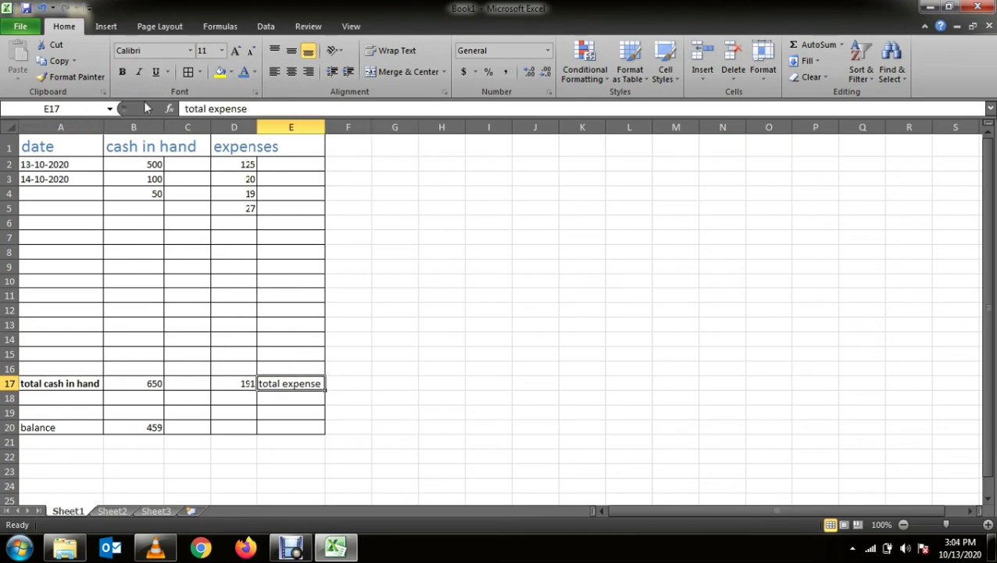
left_click(123, 74)
left_click(74, 427)
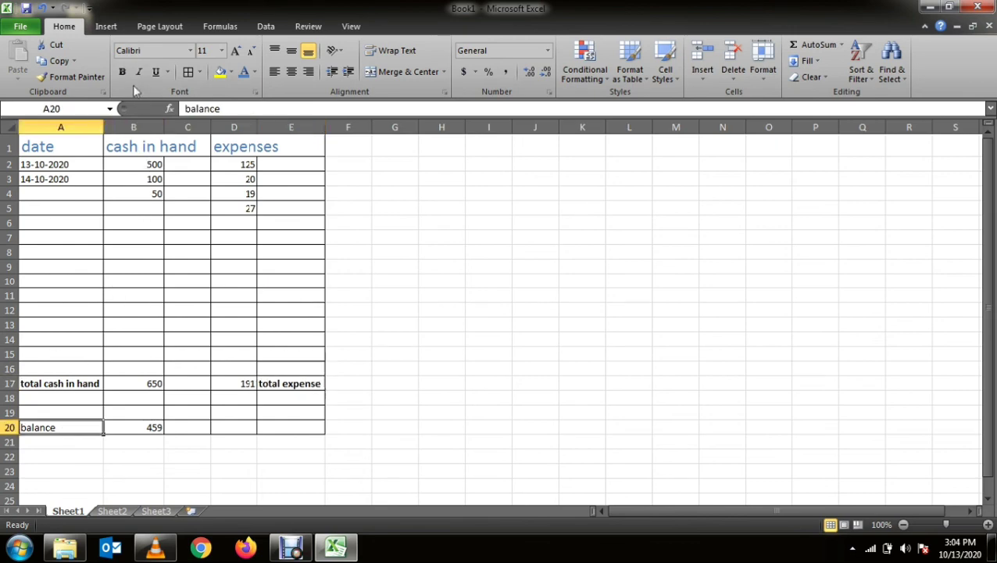
left_click(123, 72)
left_click(196, 267)
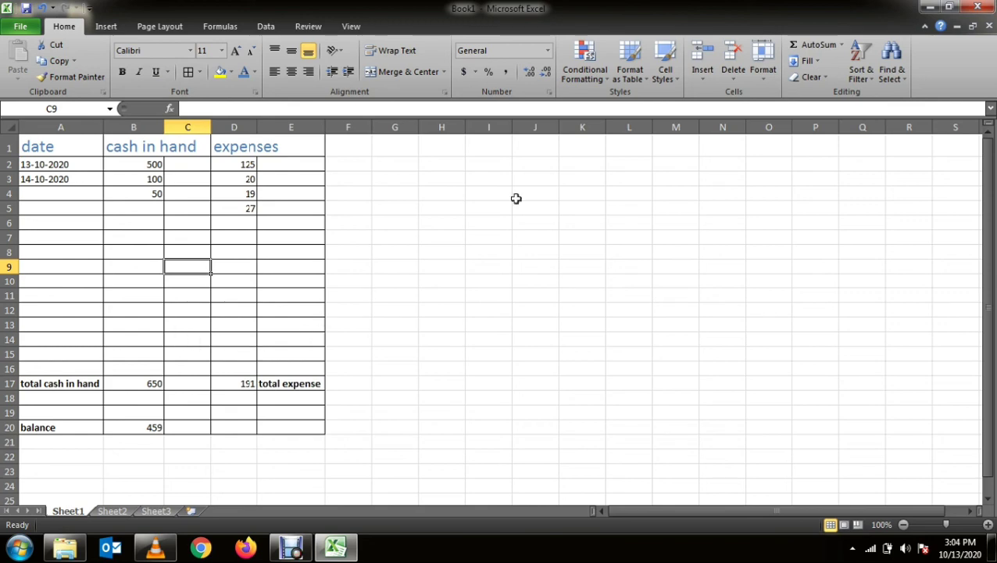
Step: Close Excel, choose Don't Save to discard Book1's changes, and restore the Debut recorder window
left_click(978, 6)
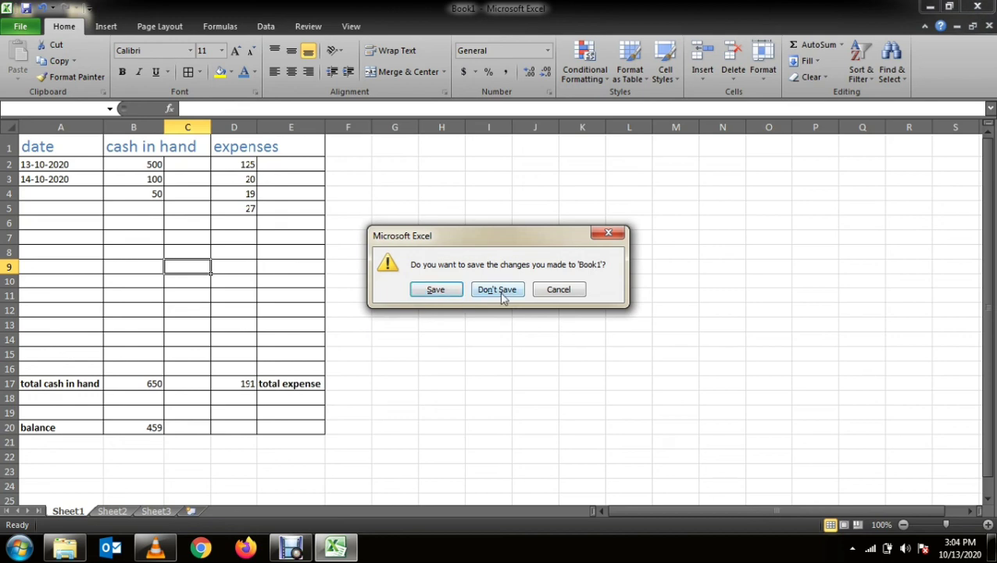
left_click(498, 289)
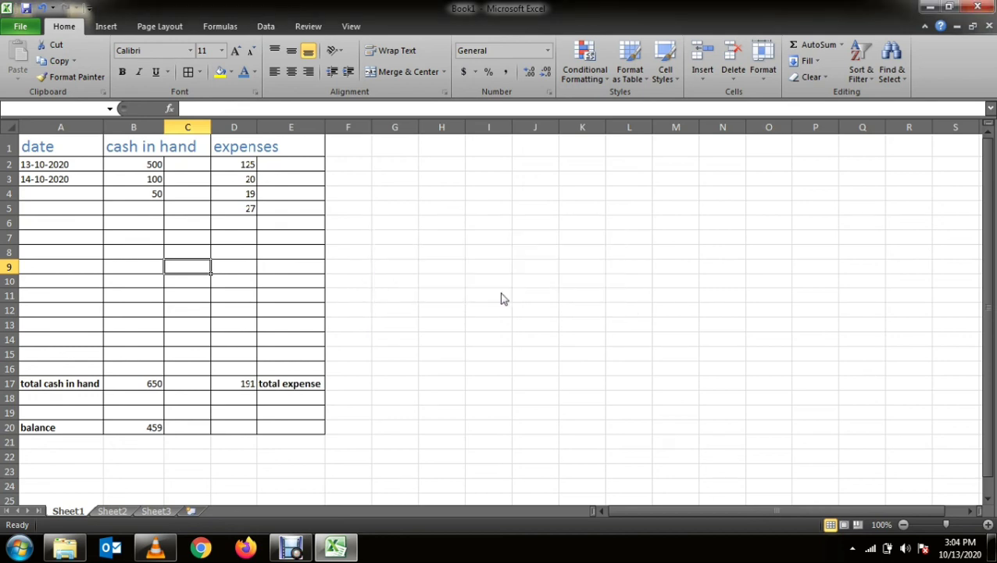
left_click(306, 546)
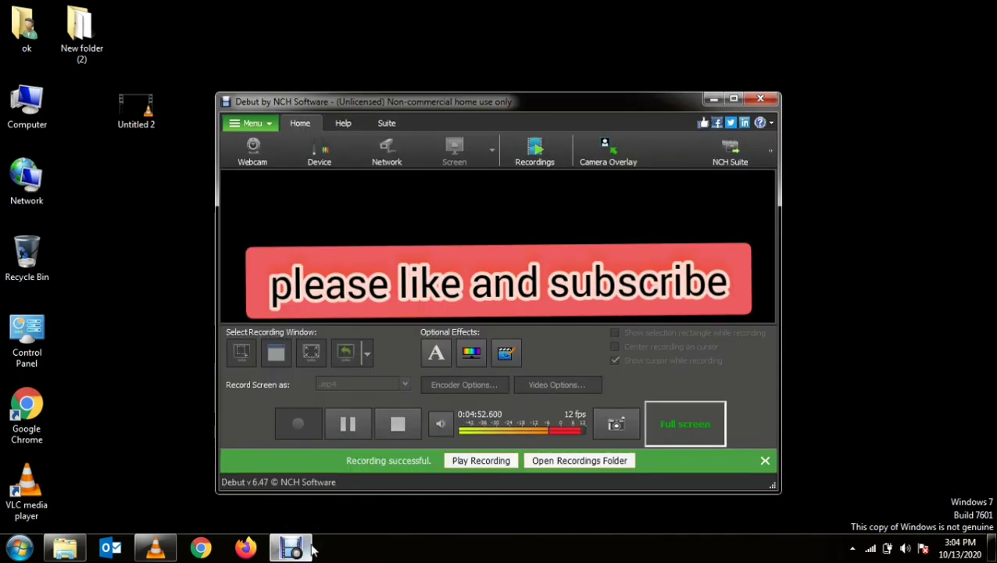